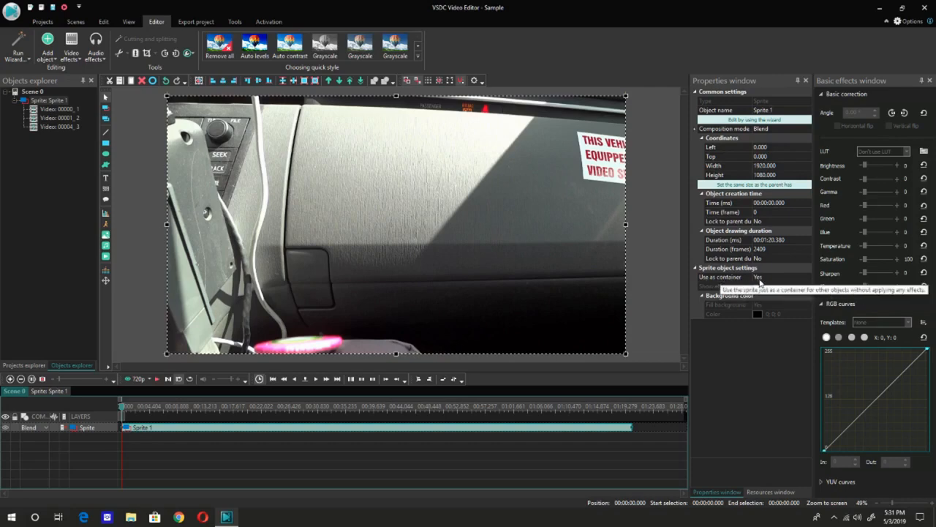
# Set Sprite 1's "Use as container" option to No and dismiss the OBS Studio notification.
pyautogui.click(759, 282)
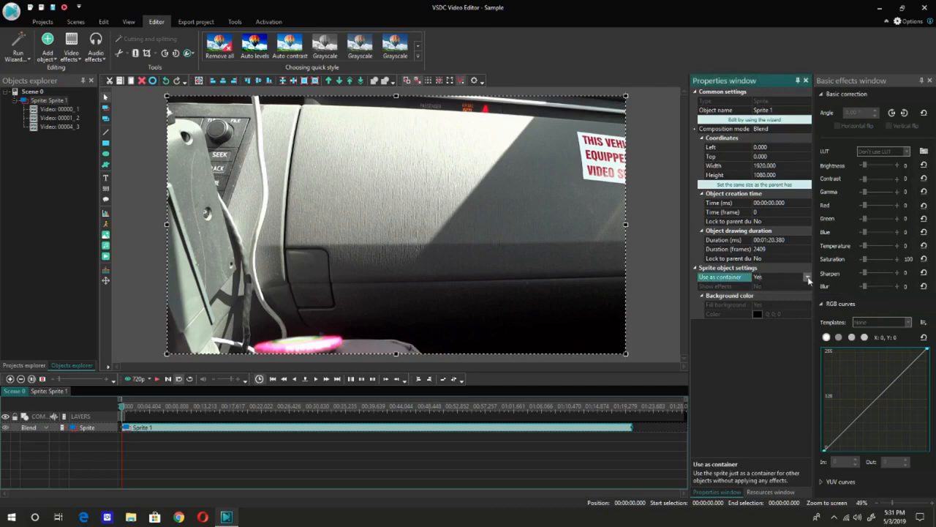
pyautogui.click(808, 277)
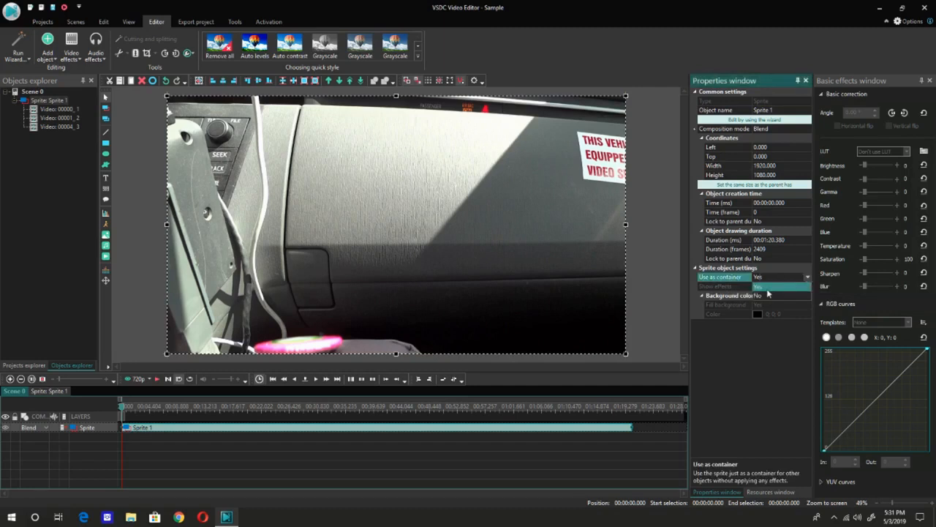
pyautogui.click(758, 297)
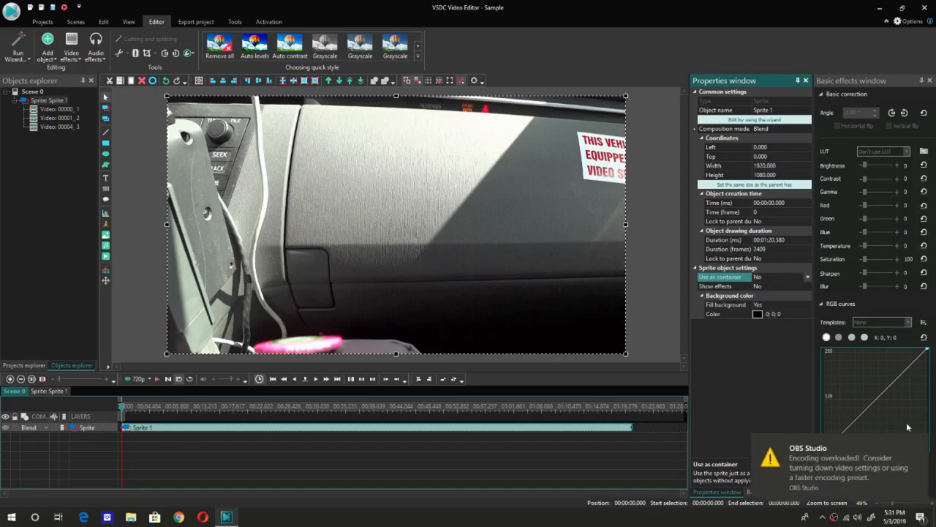
pyautogui.click(921, 449)
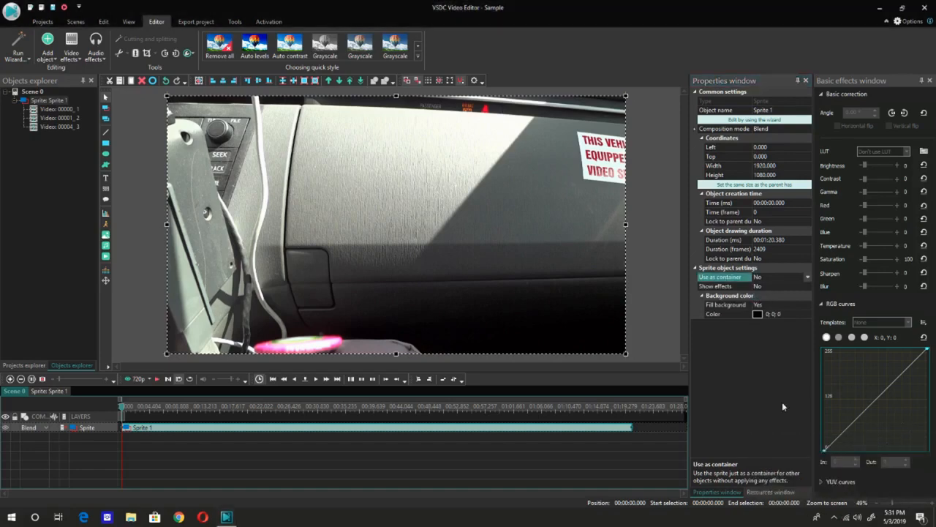
pyautogui.click(834, 517)
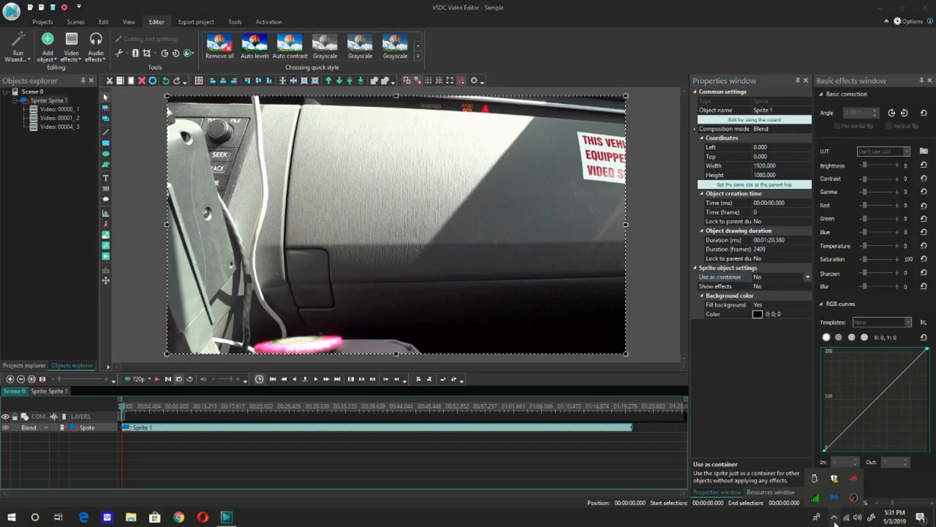
pyautogui.click(835, 517)
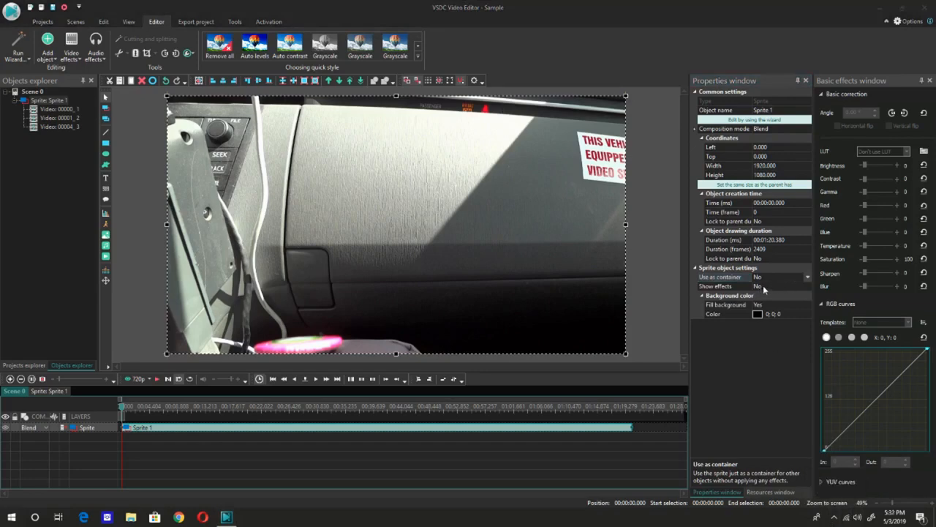
# Set Sprite 1's "Show effects" option to Yes so effects display in edit mode.
pyautogui.click(763, 285)
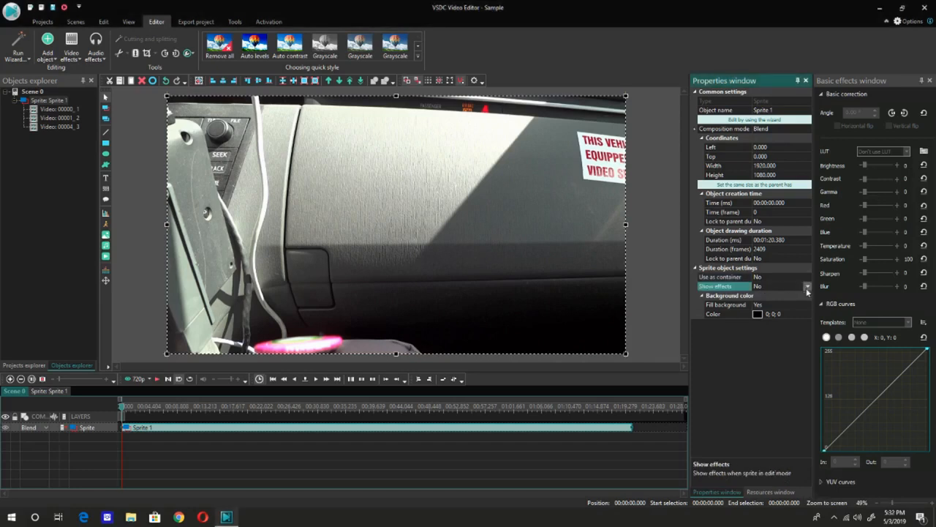
pyautogui.click(806, 287)
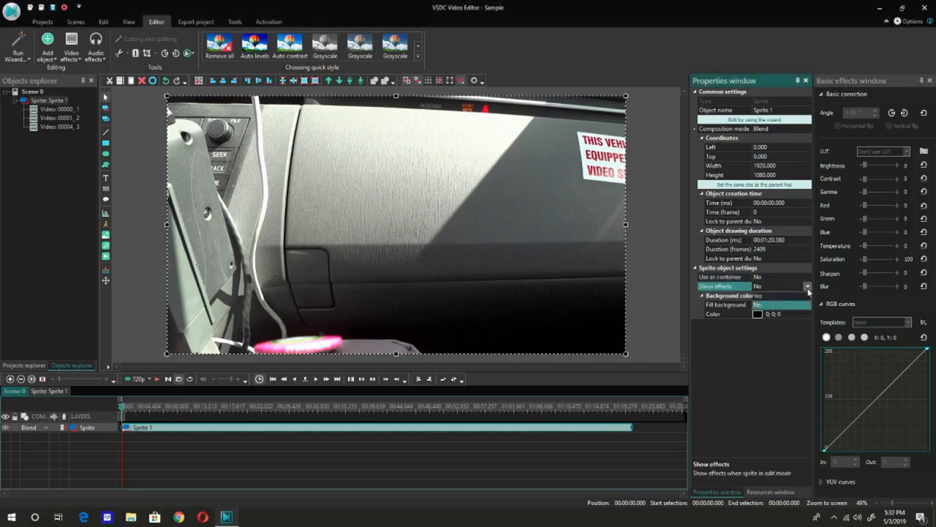
pyautogui.click(756, 295)
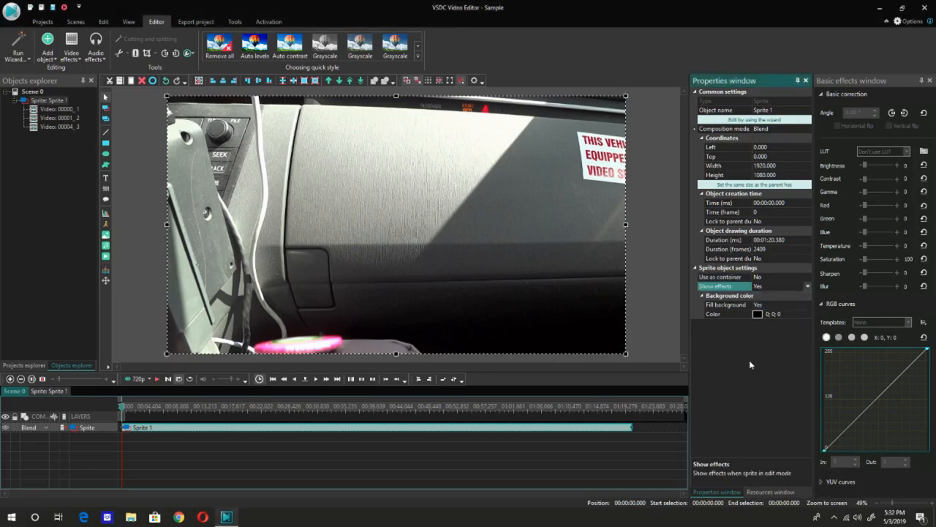
pyautogui.click(745, 371)
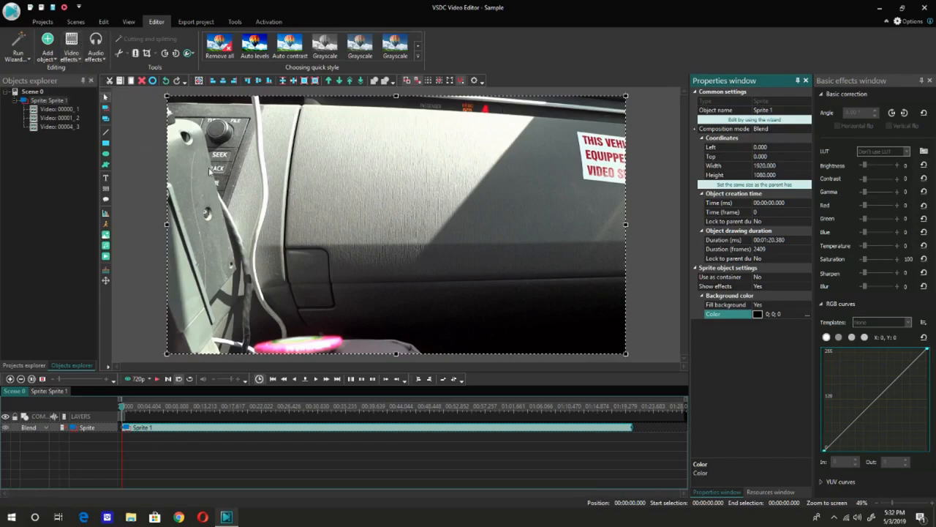
# Add an Auto contrast adjustment to the sprite, spanning the whole parent duration, and toggle its visibility to check the effect.
pyautogui.click(79, 60)
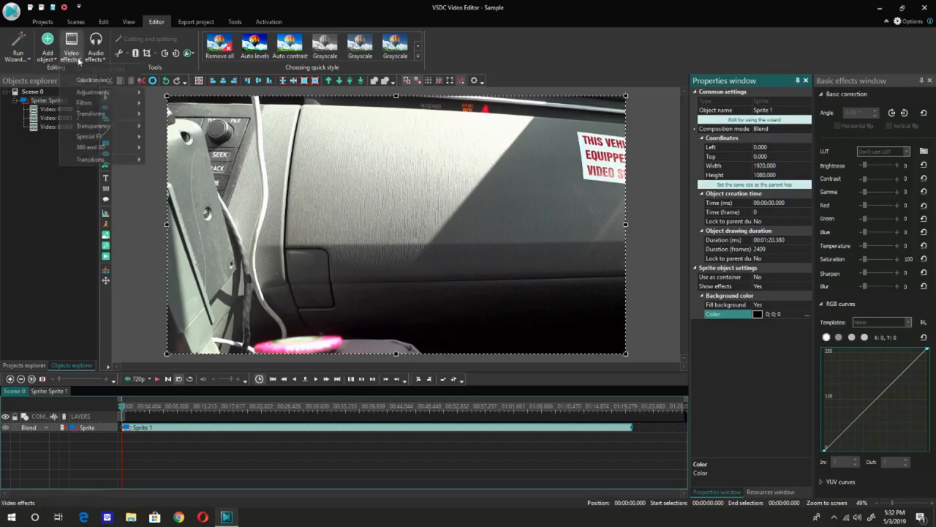
pyautogui.moveTo(86, 93)
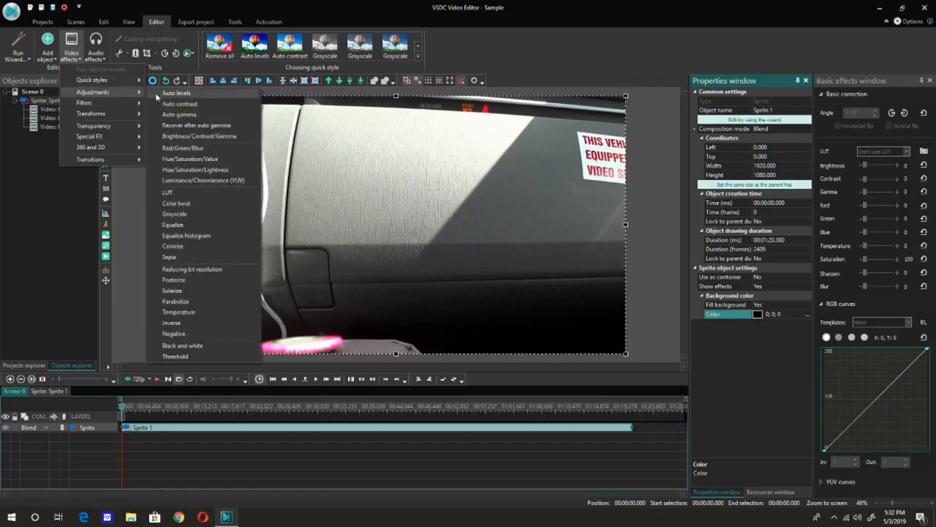
pyautogui.click(196, 103)
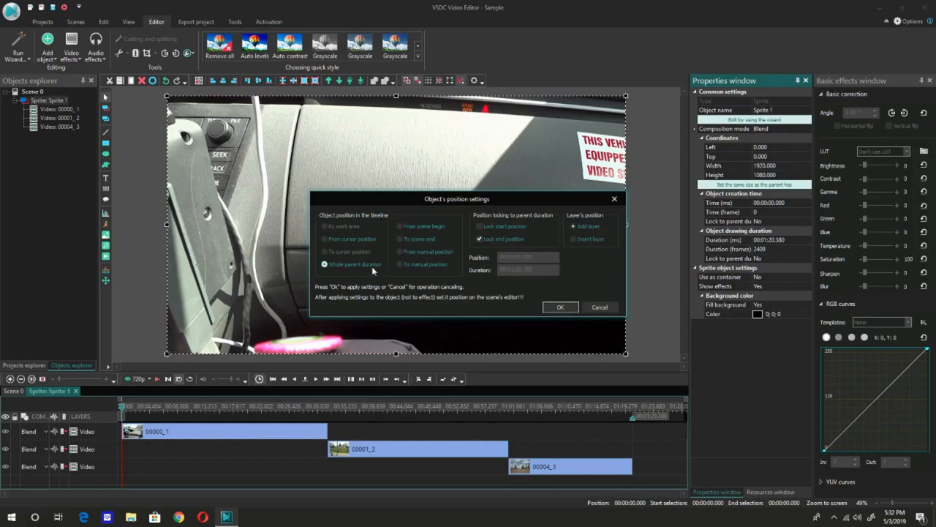
pyautogui.click(559, 308)
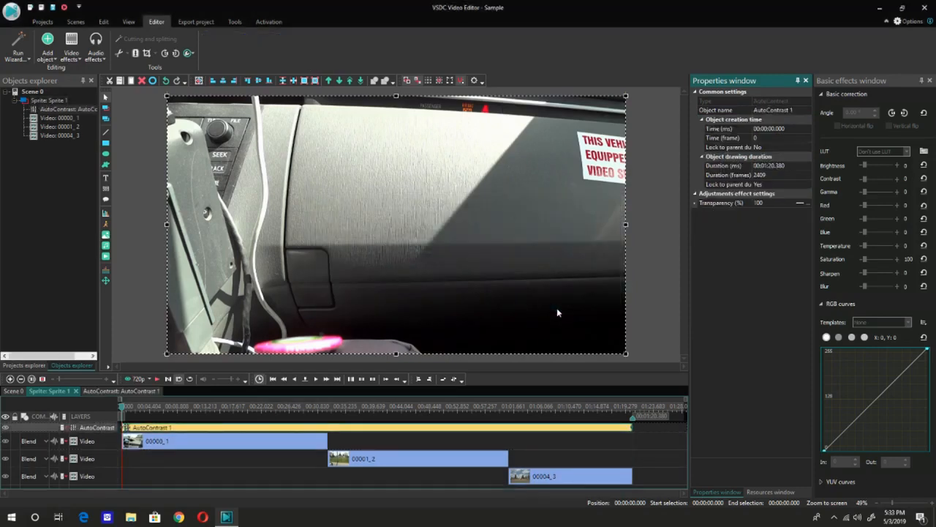
pyautogui.click(5, 432)
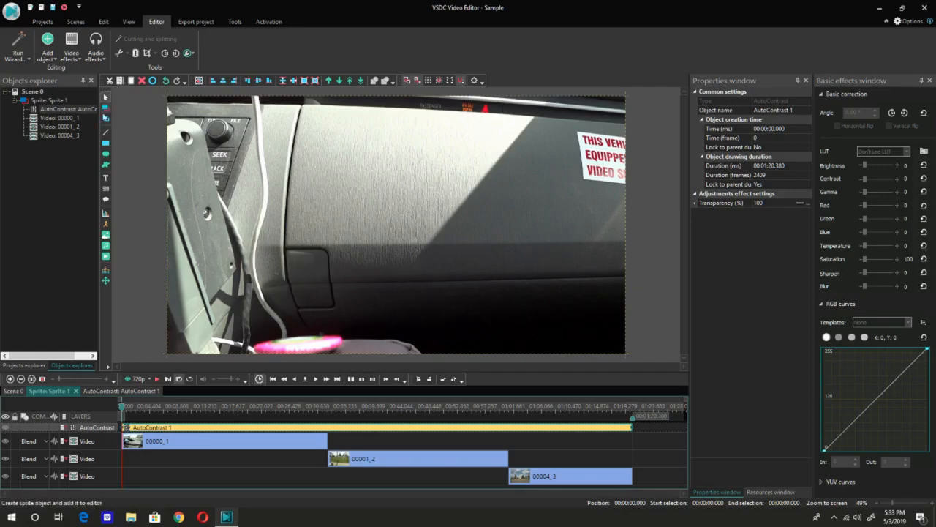
# Add an Auto levels adjustment over the sprite's whole parent duration and preview the frame at about 7.5 seconds.
pyautogui.click(71, 59)
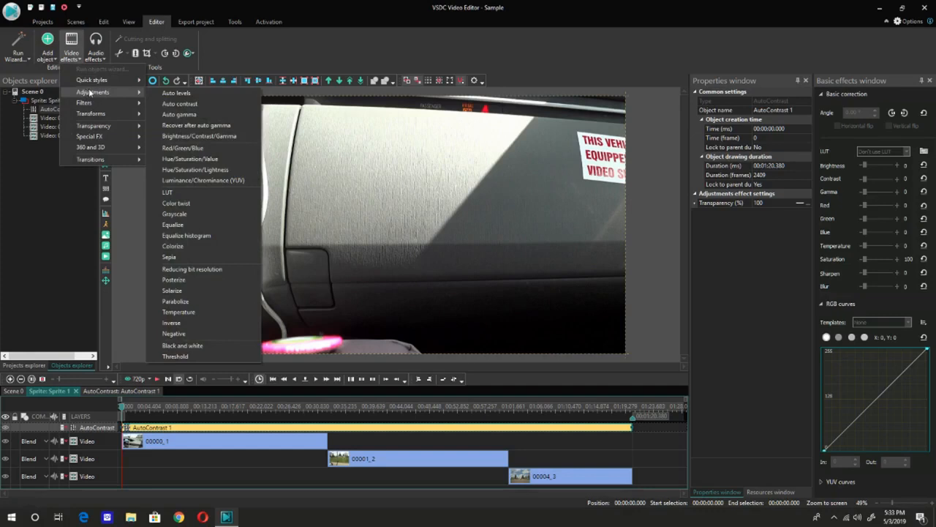
pyautogui.click(176, 98)
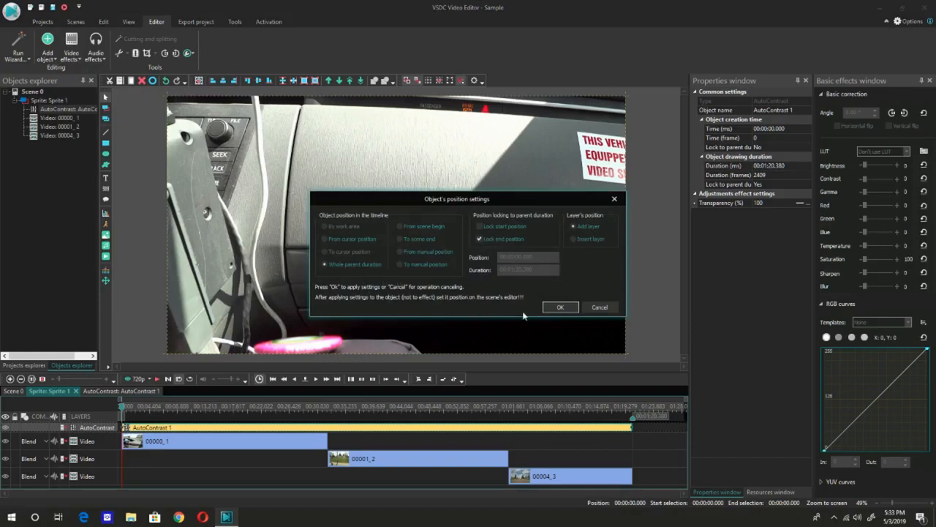
pyautogui.click(560, 308)
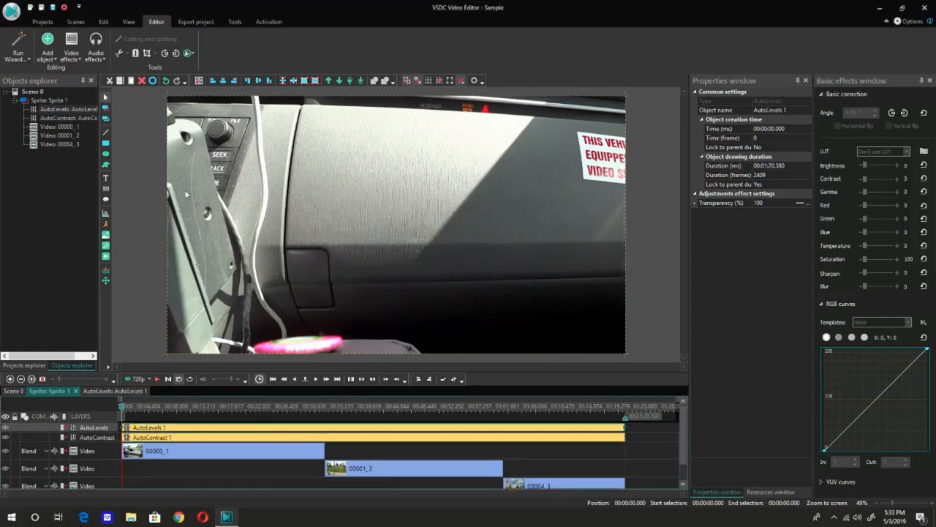
pyautogui.click(169, 406)
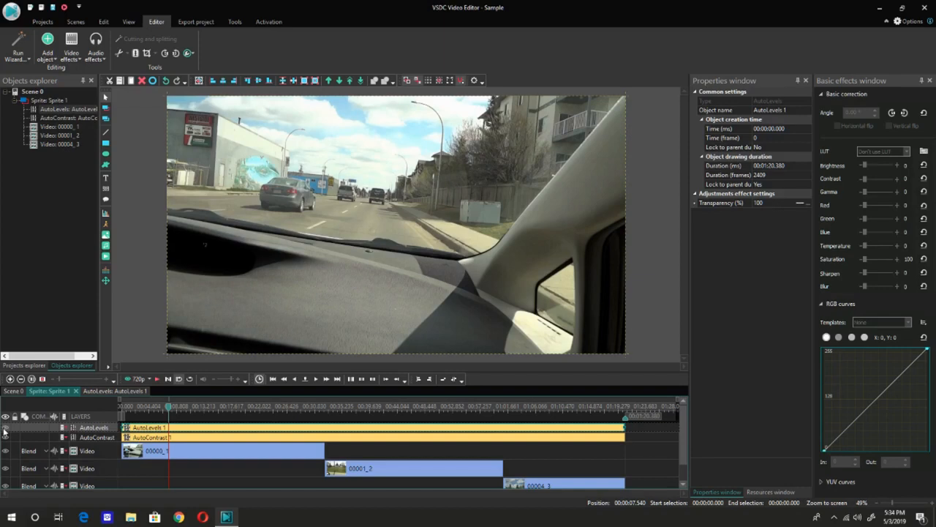
# Add an Auto gamma adjustment to the sprite, positioned over the whole parent duration.
pyautogui.click(76, 63)
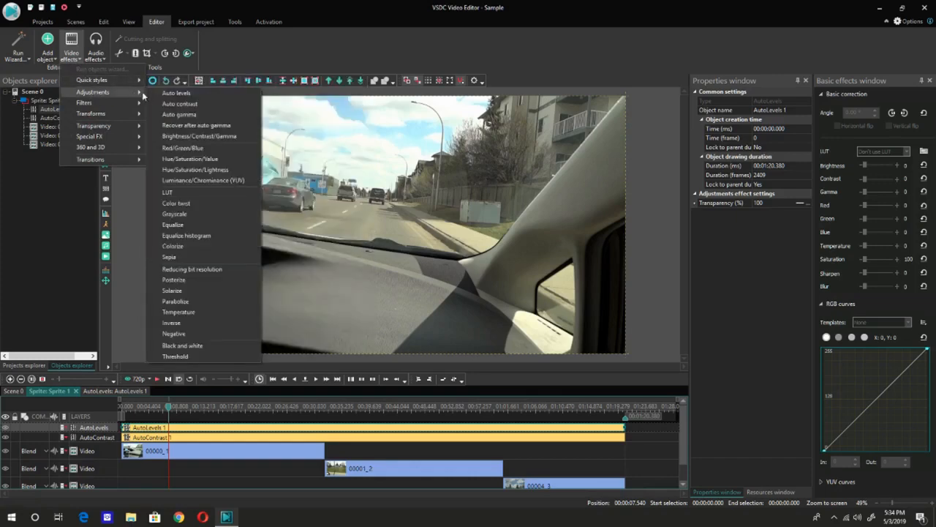
pyautogui.click(180, 115)
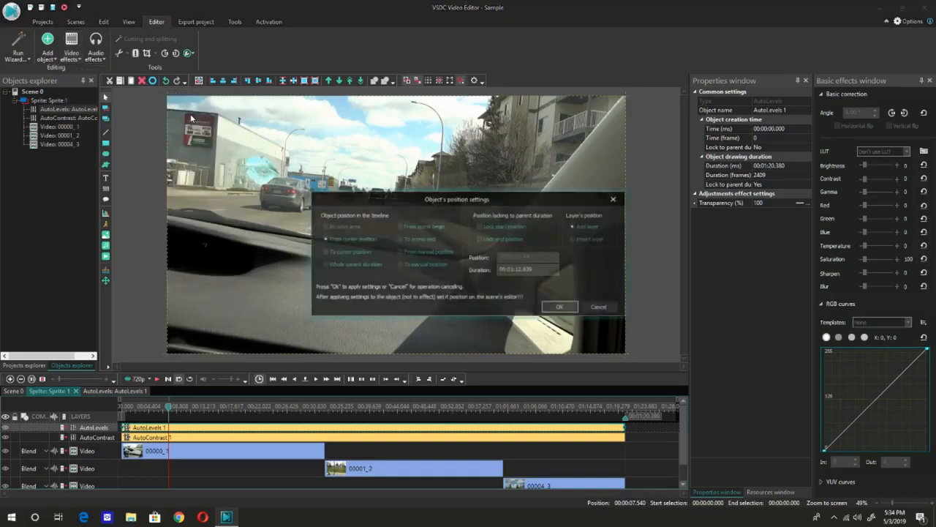
pyautogui.click(326, 265)
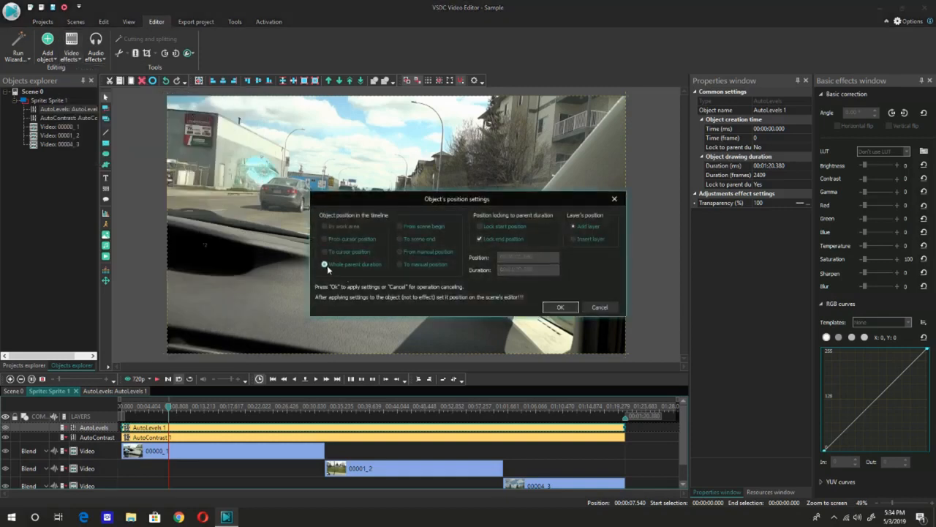
pyautogui.click(560, 308)
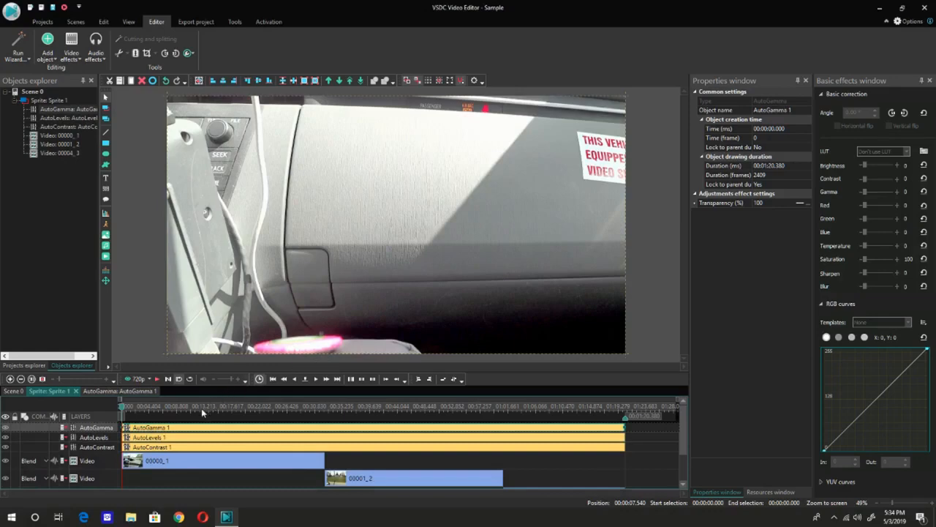
# Set the Auto gamma effect's transparency to 50% and compare the frame at about 6.4 seconds with the effect hidden and shown.
pyautogui.click(163, 408)
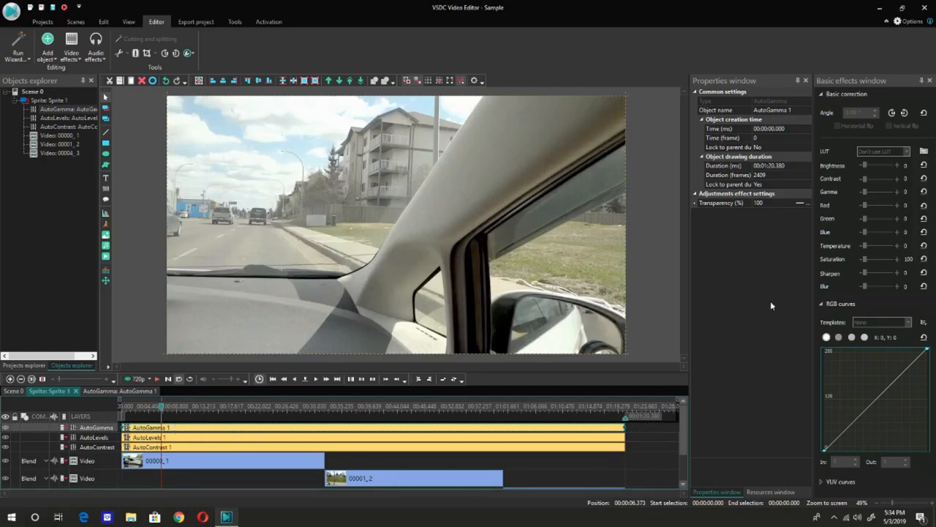
pyautogui.click(779, 202)
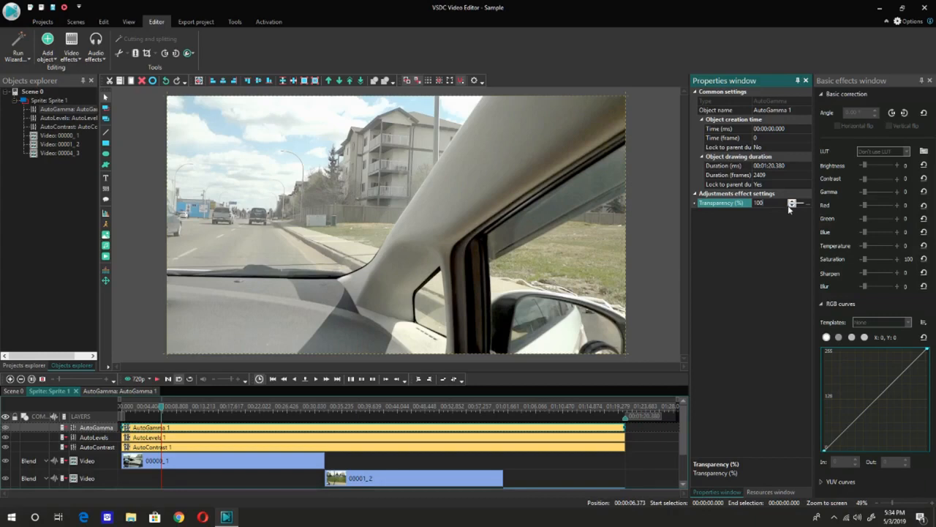
pyautogui.click(758, 203)
pyautogui.write('50')
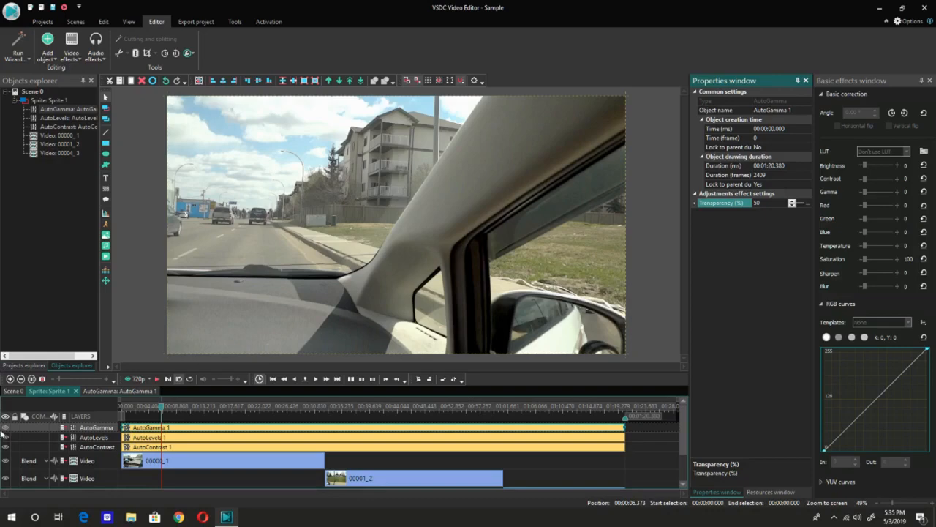
pyautogui.click(5, 431)
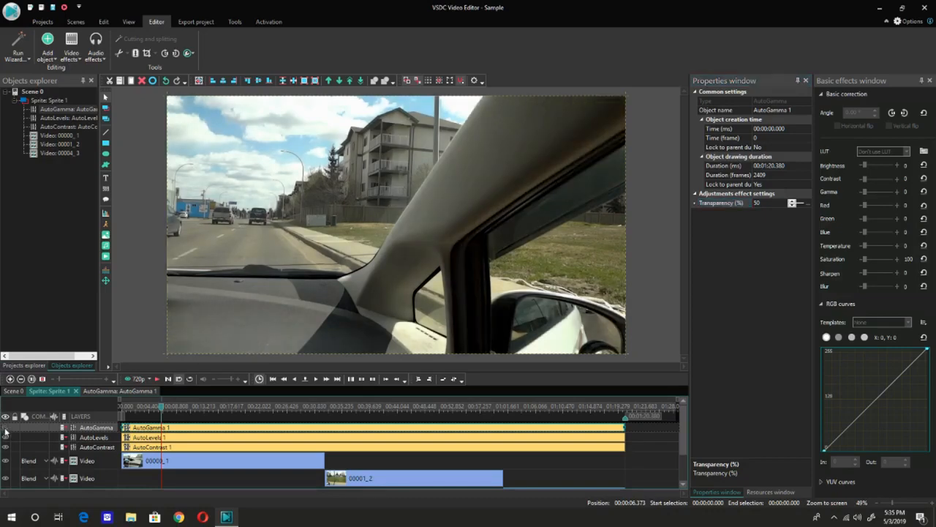
pyautogui.click(5, 431)
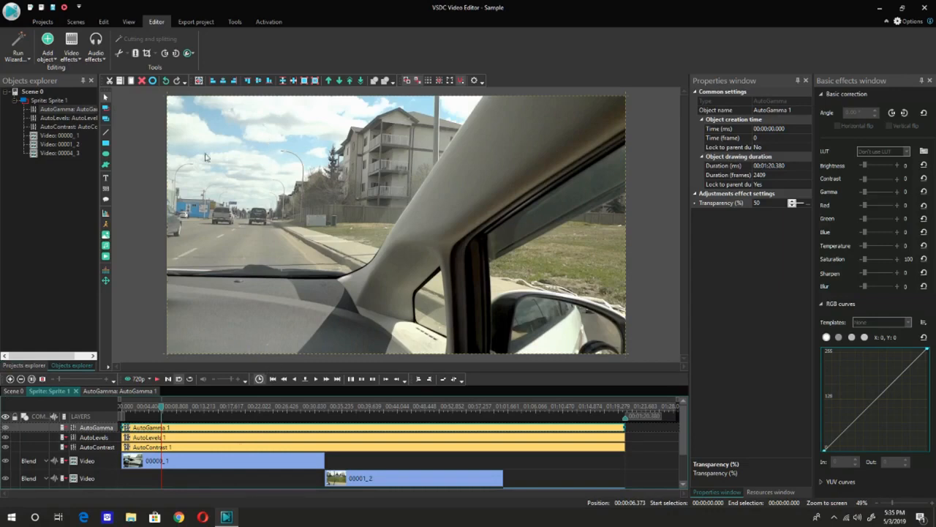
# Add a Wiener / DeNoise filter to the sprite, positioned over the whole parent duration.
pyautogui.click(72, 59)
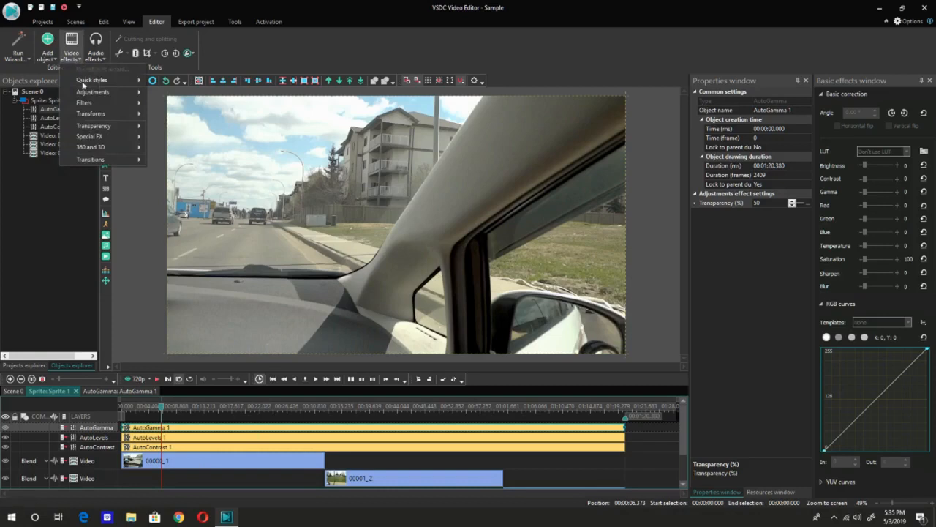
pyautogui.moveTo(85, 103)
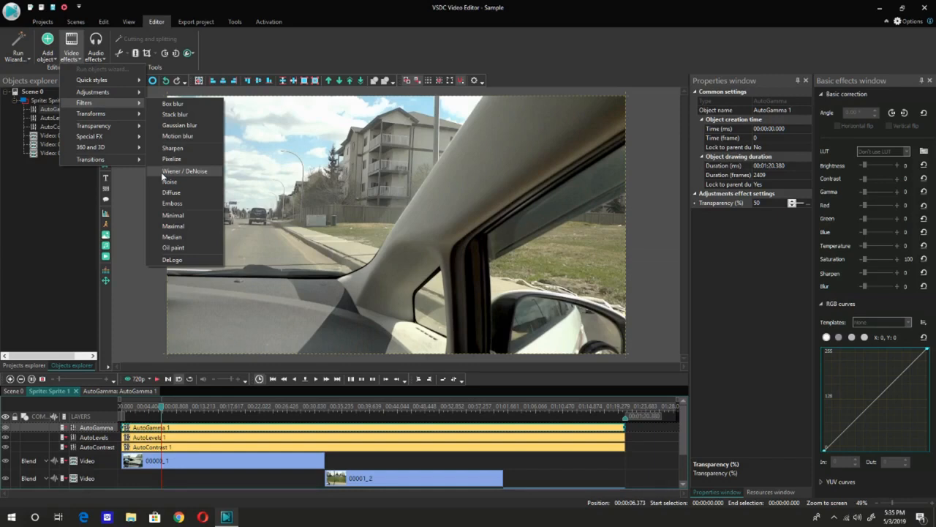
pyautogui.click(163, 174)
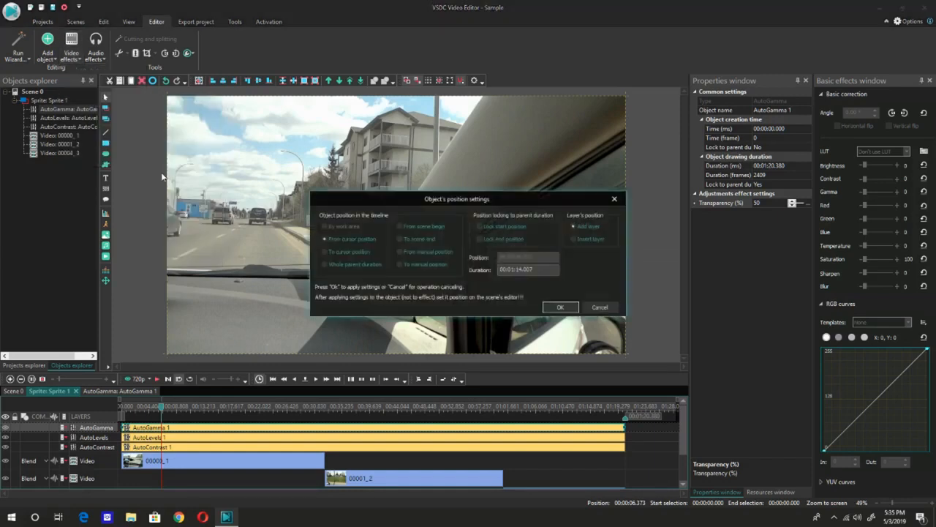
pyautogui.click(341, 266)
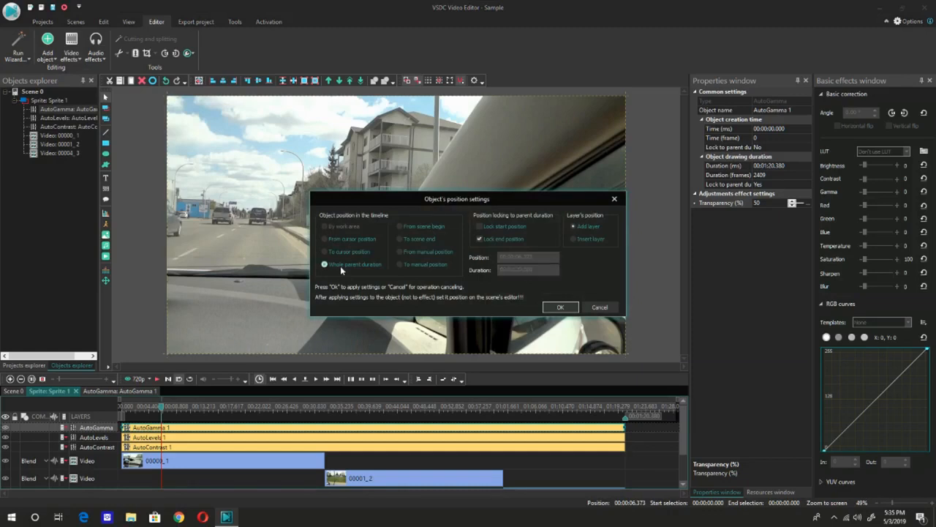
pyautogui.click(565, 309)
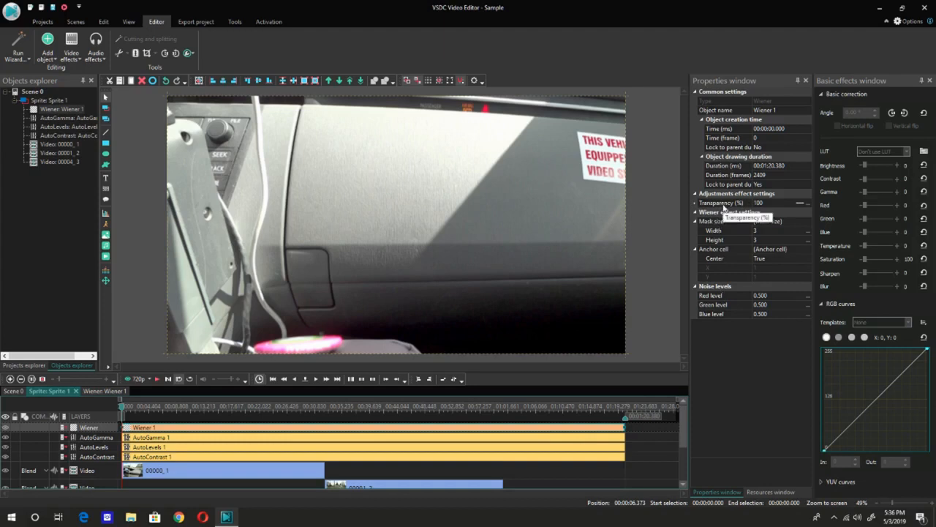
# Set the Wiener filter's transparency to 50% and preview the frame at about 2.9 seconds.
pyautogui.click(776, 205)
pyautogui.click(759, 203)
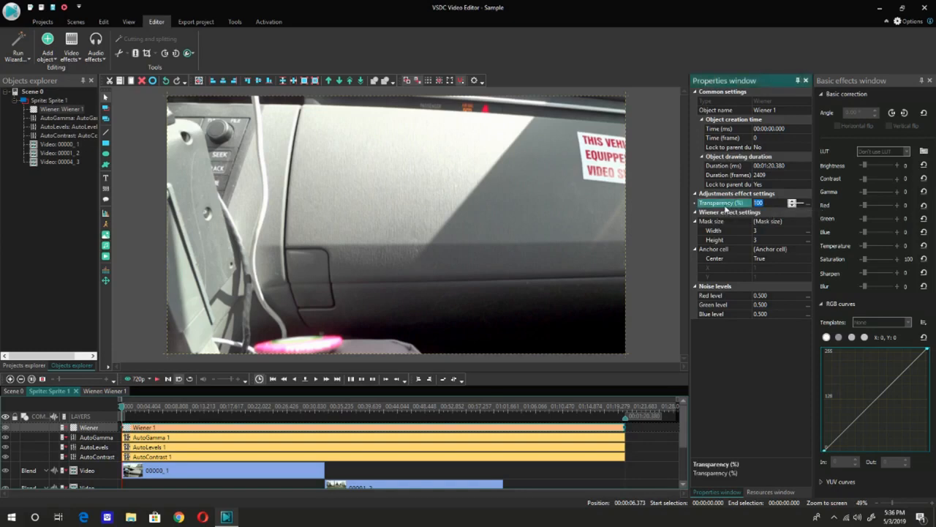
pyautogui.write('50')
pyautogui.click(142, 409)
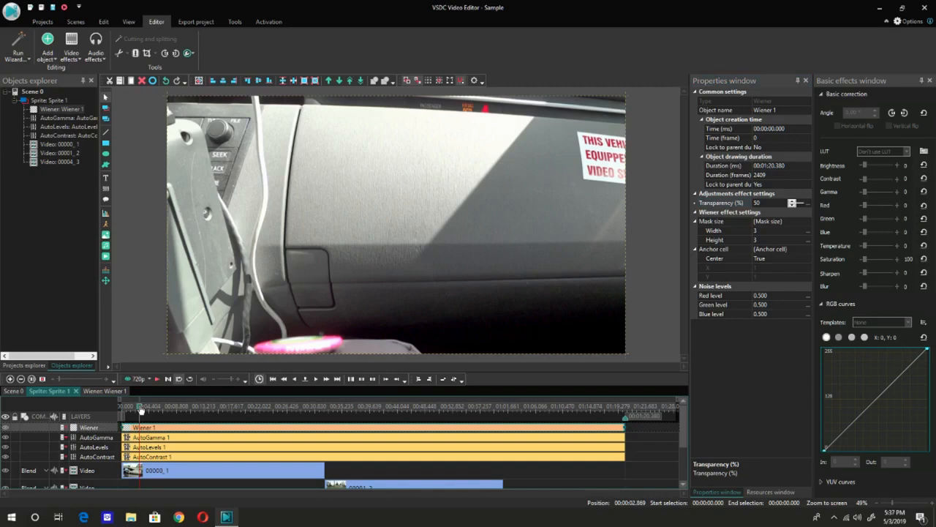
# Add a Sharpen filter to the sprite, positioned over the whole parent duration.
pyautogui.moveTo(141, 409); pyautogui.dragTo(177, 409)
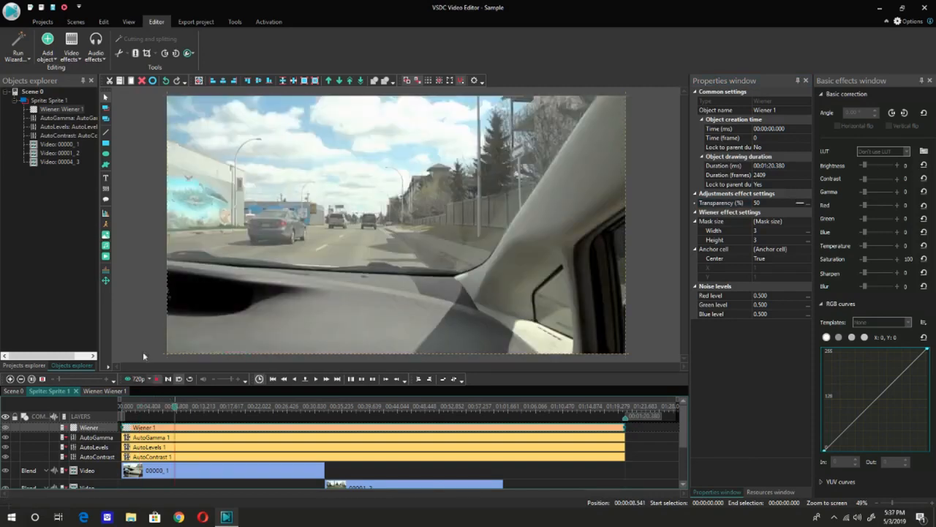
pyautogui.click(71, 58)
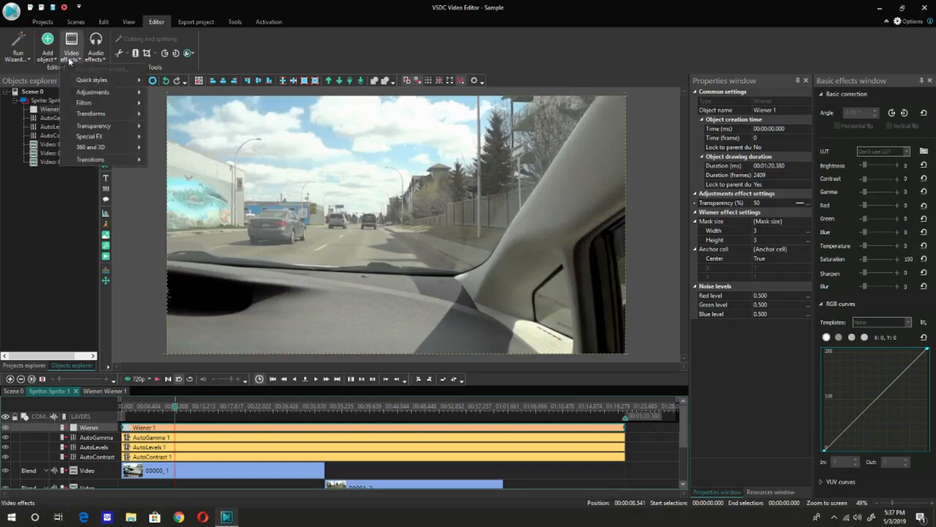
pyautogui.moveTo(91, 92)
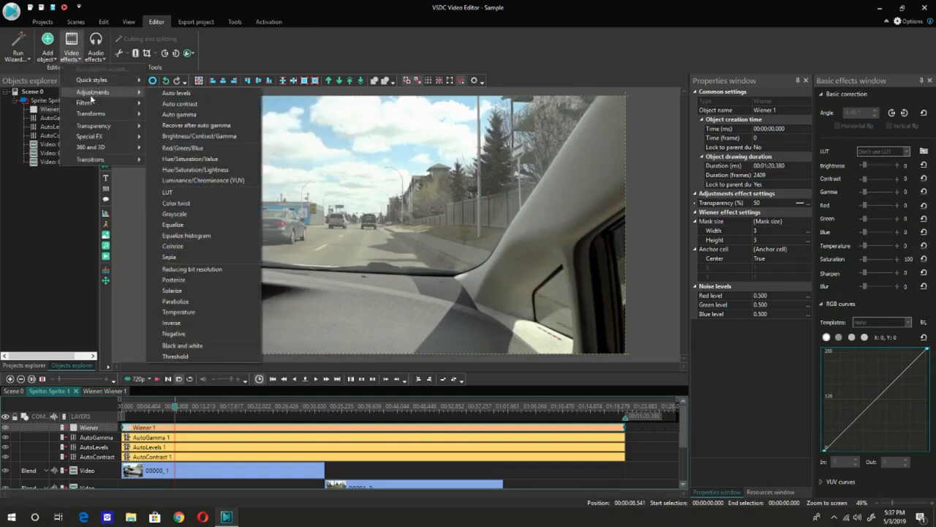
pyautogui.moveTo(131, 105)
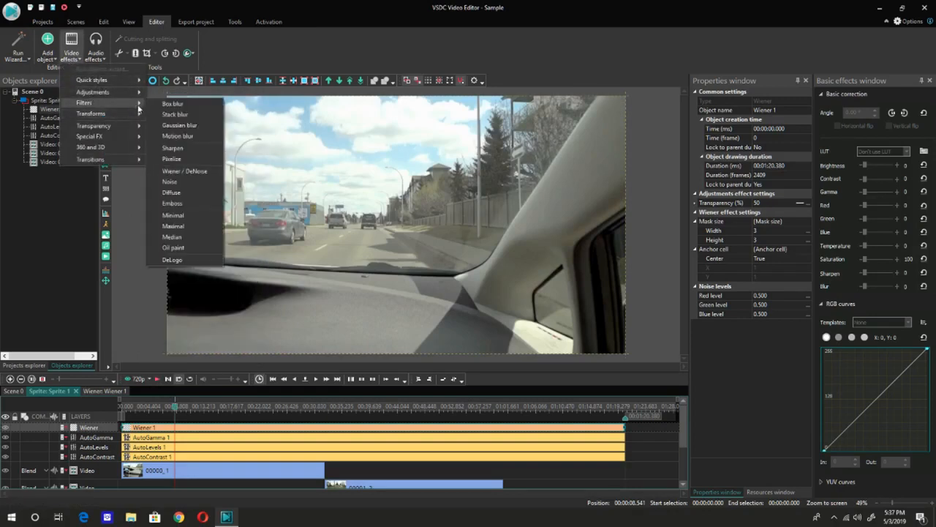
pyautogui.click(200, 146)
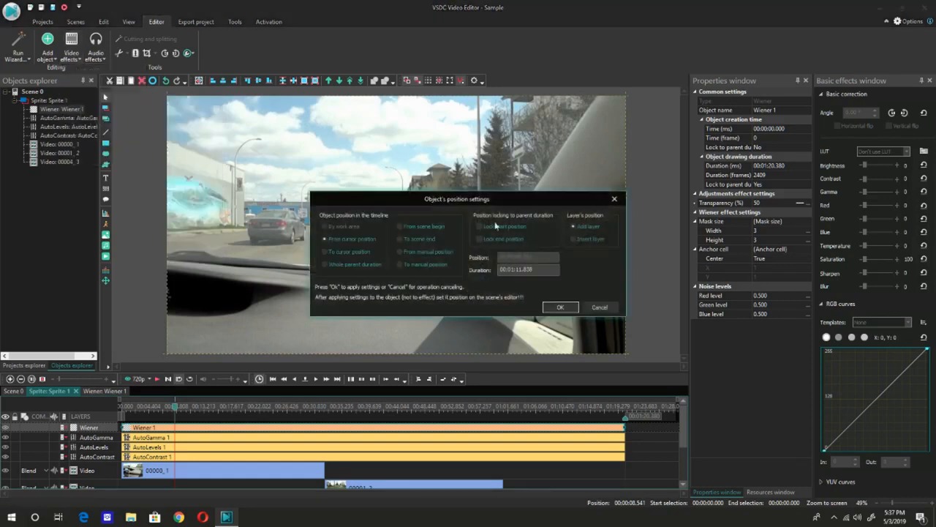
pyautogui.click(369, 264)
pyautogui.click(370, 265)
pyautogui.click(554, 307)
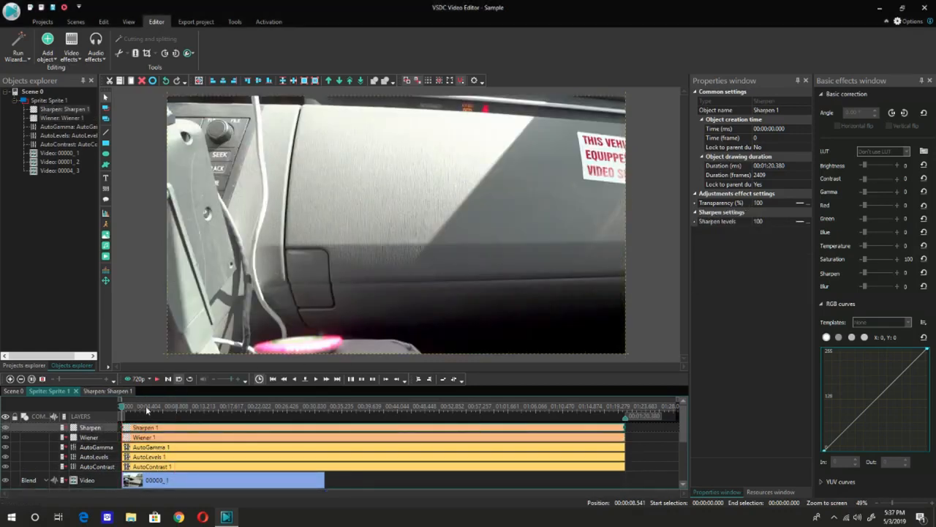
# Set the Sharpen effect's transparency to 45% and preview the frame at about 10.4 seconds.
pyautogui.click(146, 409)
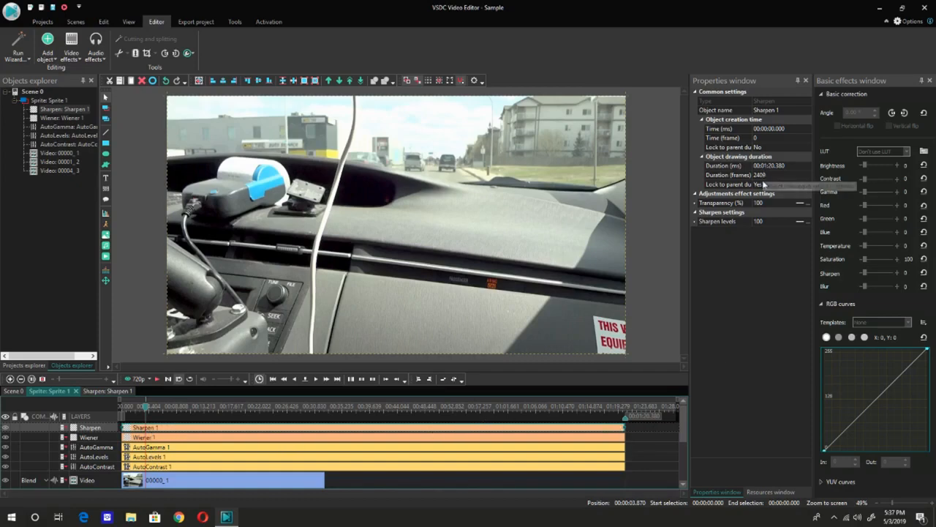
pyautogui.click(782, 203)
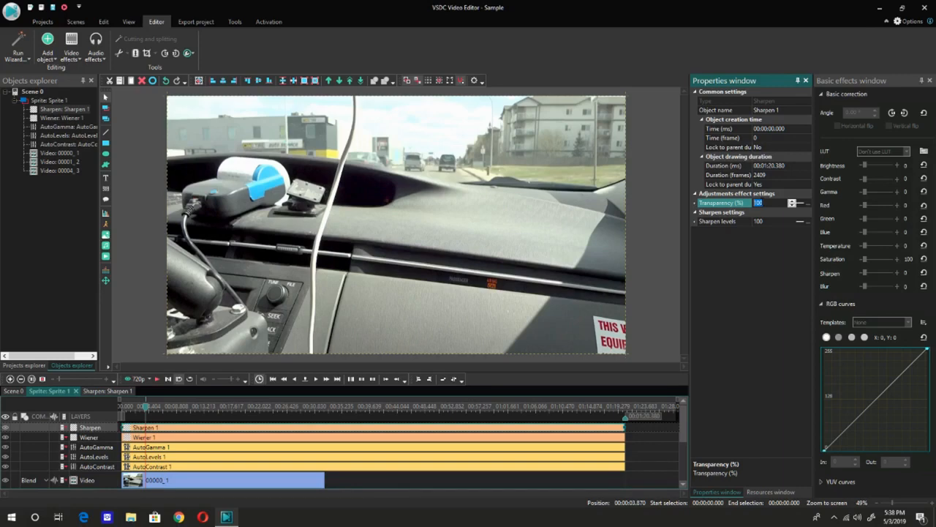
pyautogui.write('45')
pyautogui.click(188, 406)
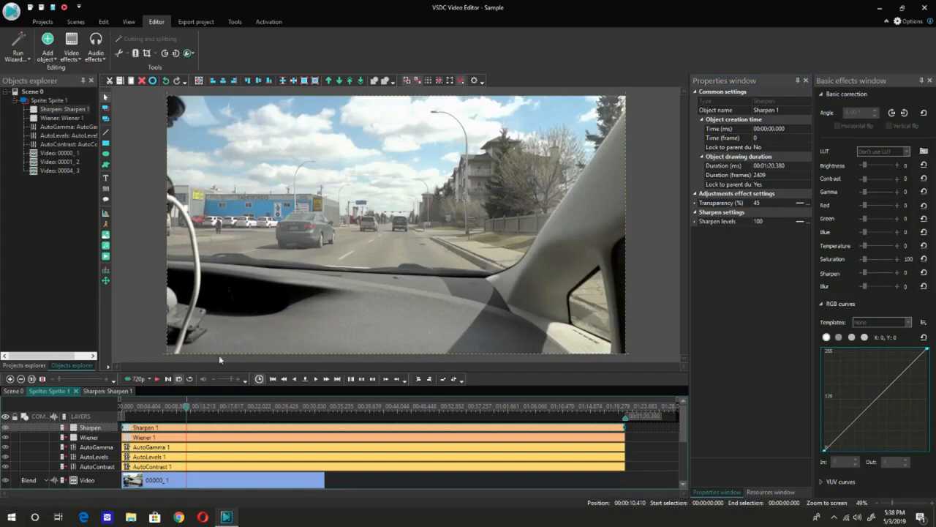
# Compare the frame at about 10.4 seconds with all the sprite's effect layers hidden and shown again.
pyautogui.click(5, 437)
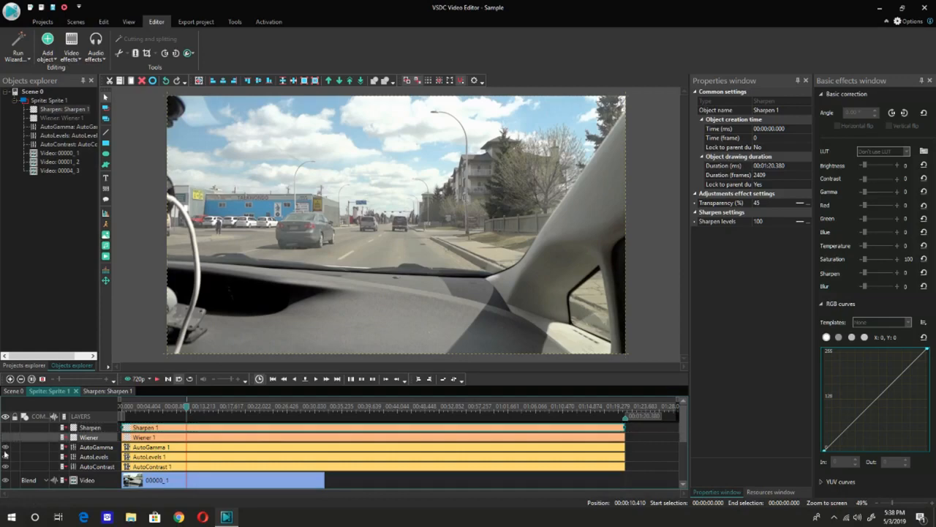
pyautogui.click(5, 447)
pyautogui.click(5, 456)
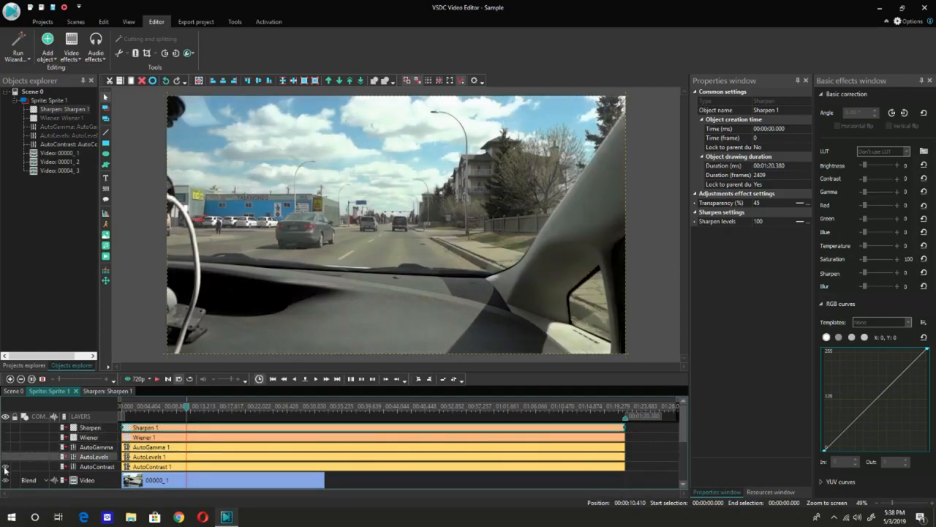
pyautogui.click(5, 467)
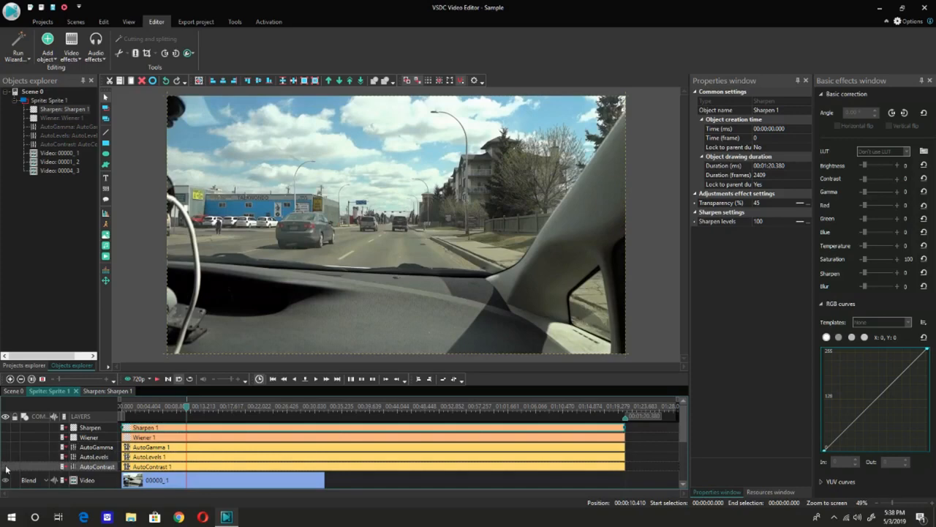
pyautogui.click(5, 466)
pyautogui.click(5, 457)
pyautogui.click(5, 447)
pyautogui.click(5, 436)
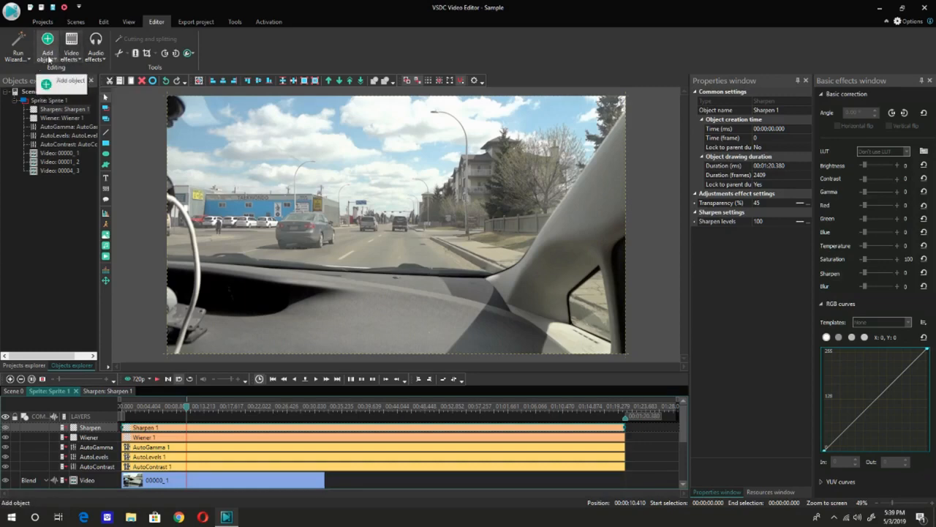
# Add the image DSC01377 to the sprite, positioned over the whole parent duration.
pyautogui.click(48, 60)
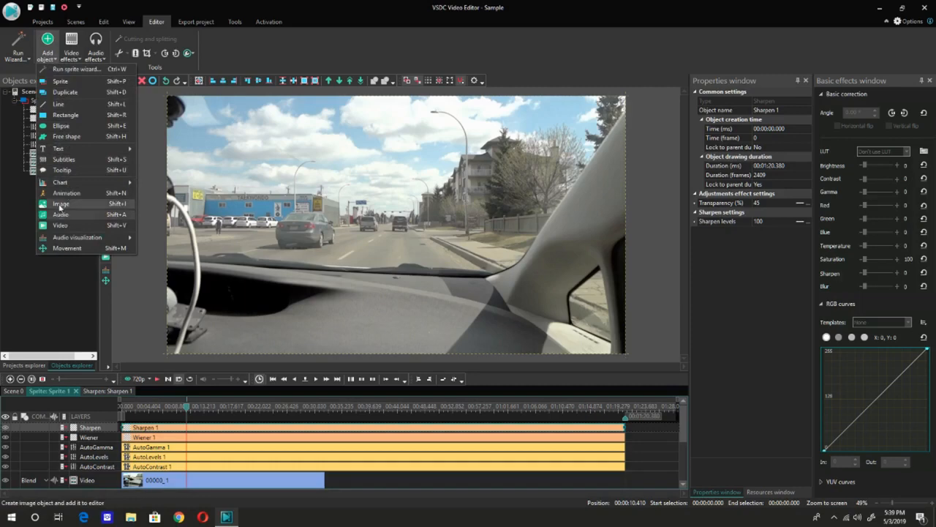
pyautogui.click(61, 204)
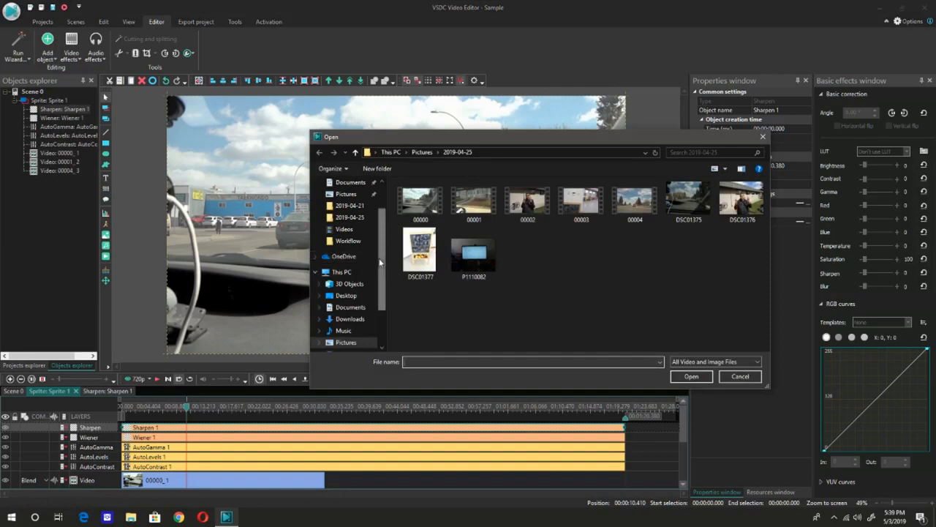
pyautogui.click(421, 252)
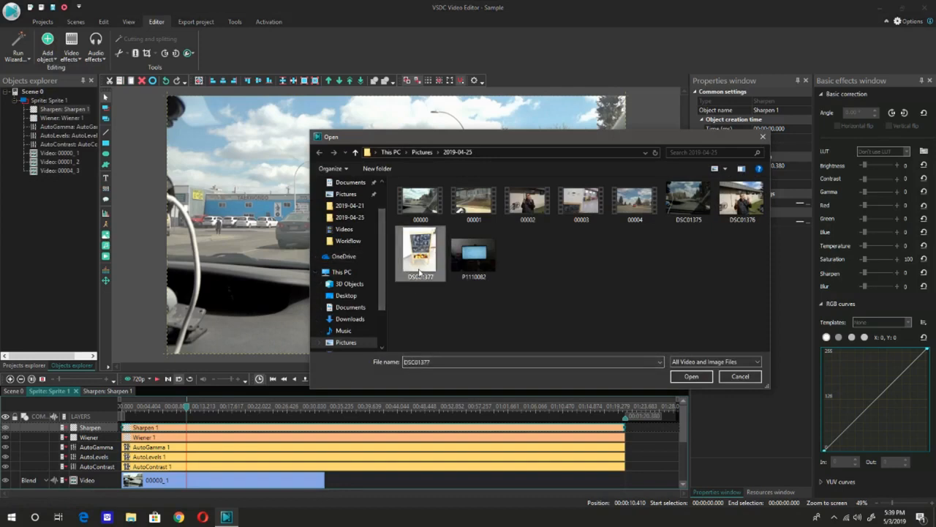
pyautogui.click(674, 379)
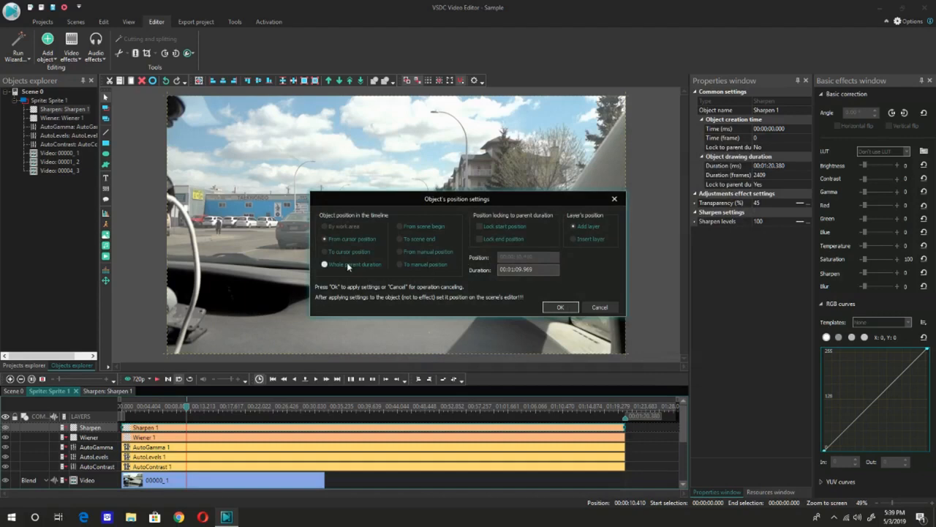
pyautogui.click(345, 264)
pyautogui.click(554, 310)
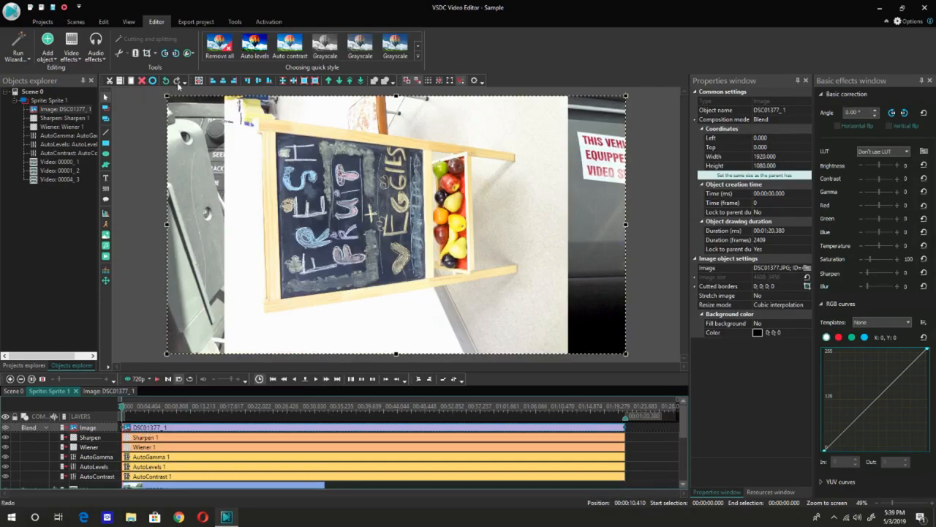
# Shrink the DSC01377 image to about 87 by 96 pixels in the frame's upper-right corner and shorten its duration to about 2.4 seconds.
pyautogui.moveTo(166, 95); pyautogui.dragTo(616, 104)
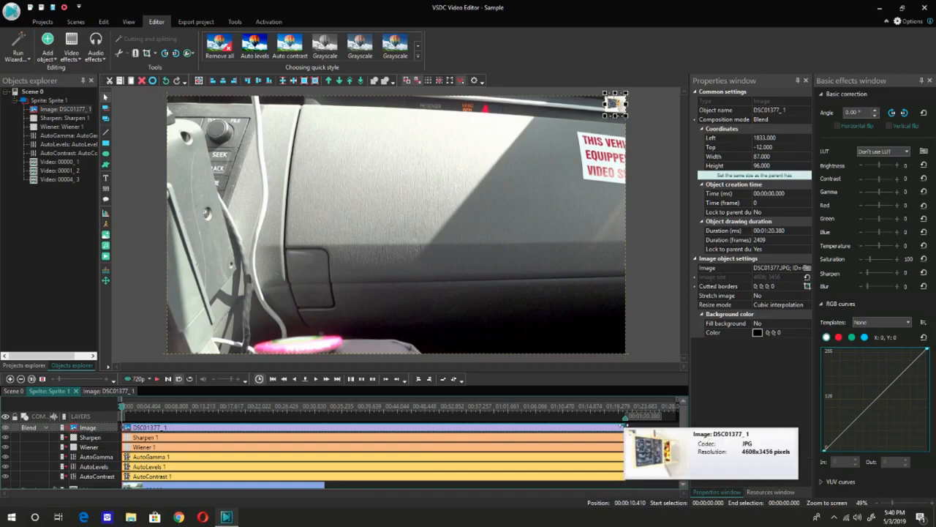
pyautogui.moveTo(624, 425); pyautogui.dragTo(141, 427)
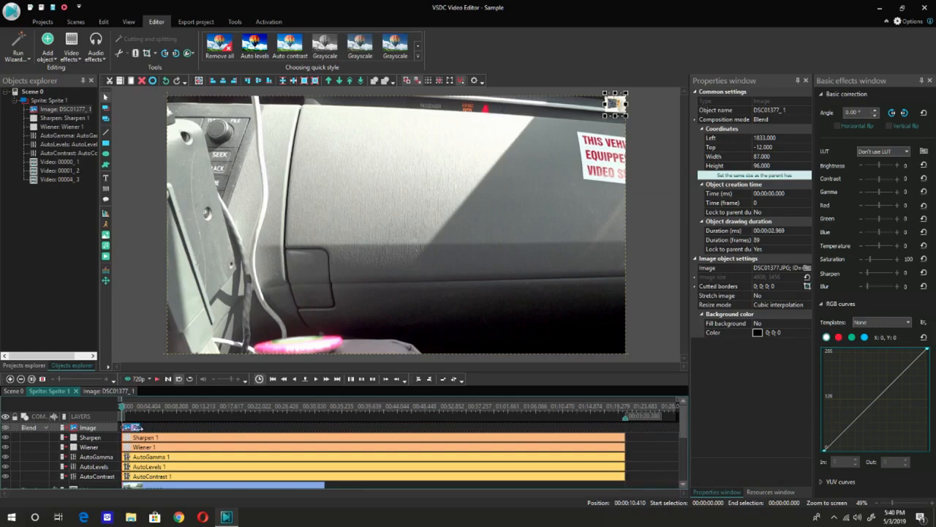
pyautogui.moveTo(141, 428); pyautogui.dragTo(136, 427)
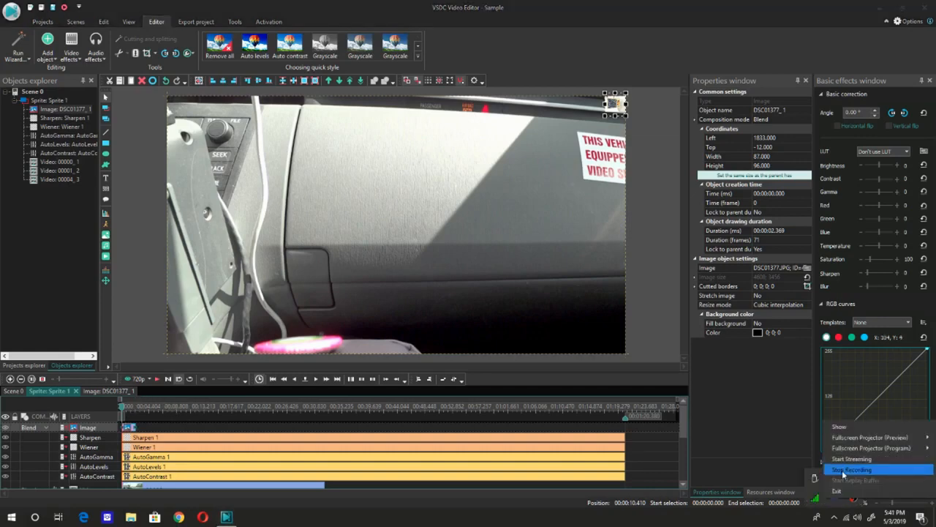
pyautogui.click(844, 475)
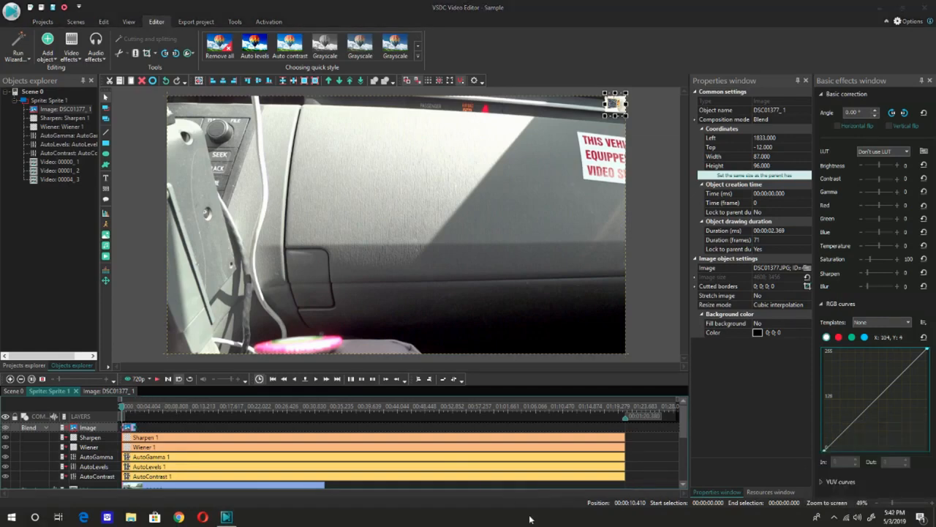
# Add the Social Names image from the Desktop over the whole parent duration, and shorten it to about 2.5 seconds.
pyautogui.click(49, 64)
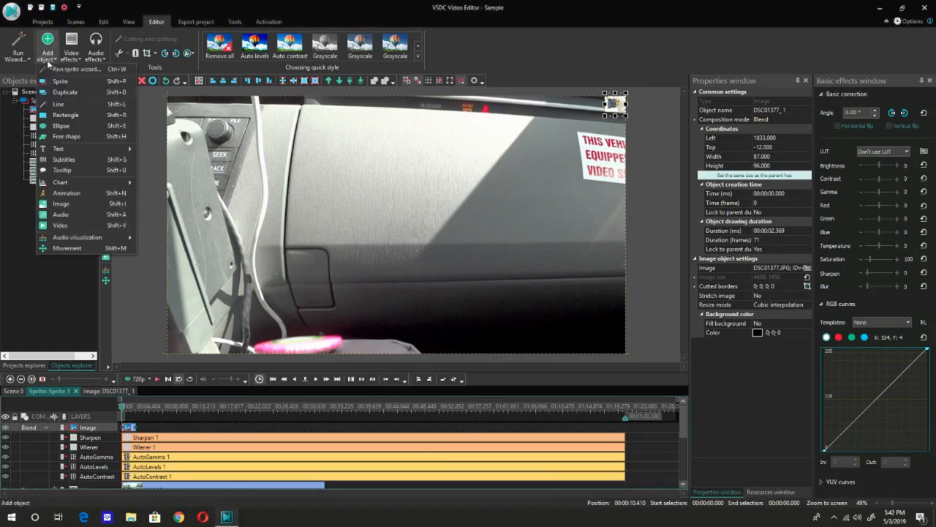
pyautogui.click(62, 205)
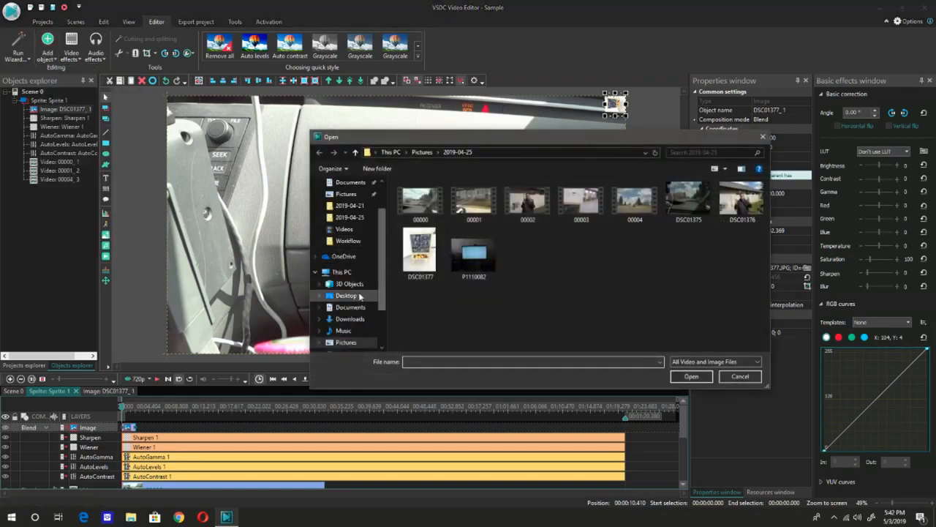
pyautogui.click(346, 295)
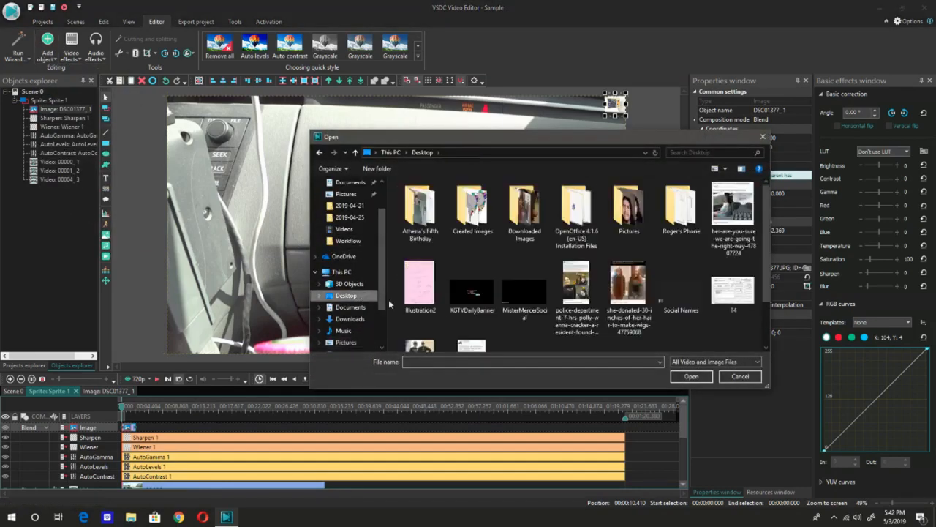
pyautogui.scroll(-1, 767, 268)
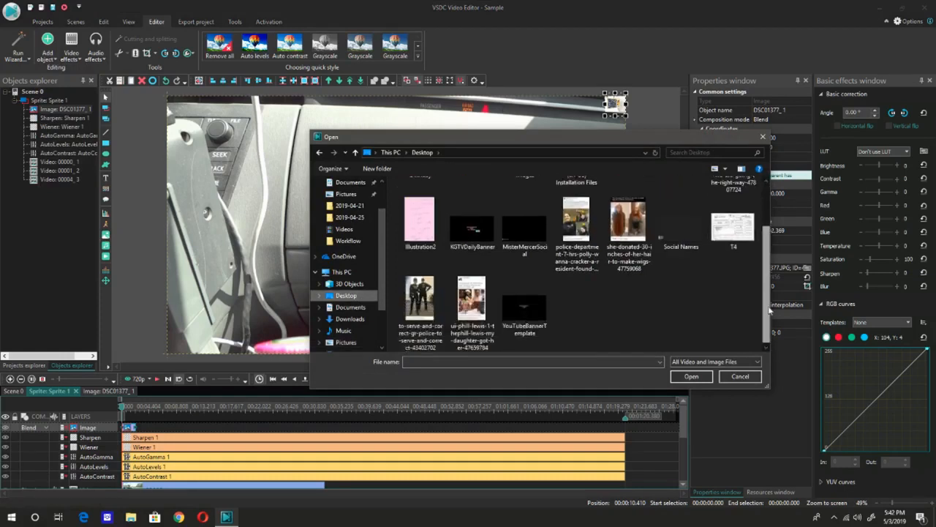
pyautogui.click(683, 248)
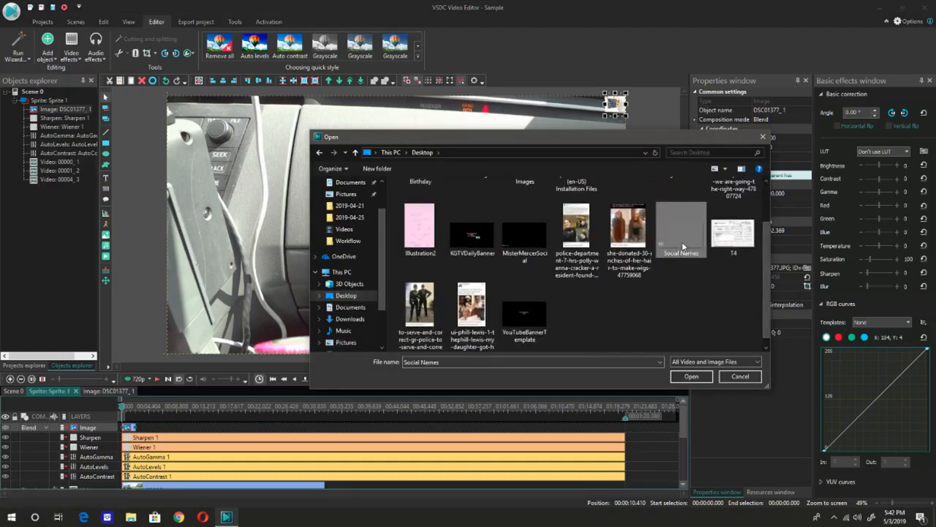
pyautogui.click(690, 376)
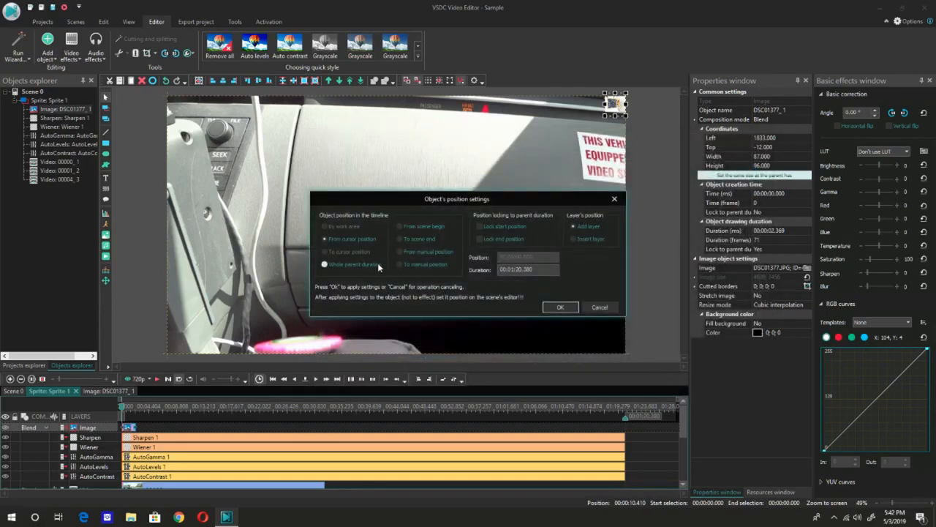
pyautogui.click(378, 267)
pyautogui.click(561, 307)
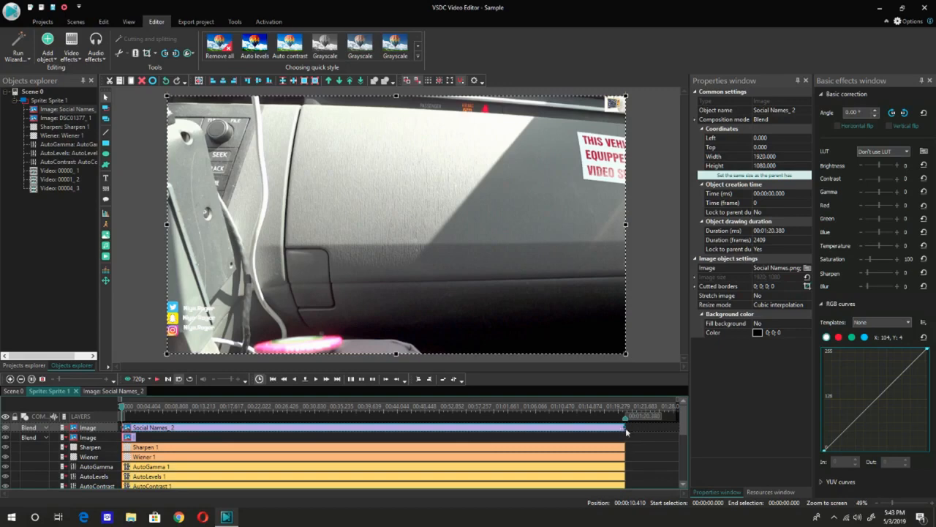
pyautogui.moveTo(626, 427); pyautogui.dragTo(135, 428)
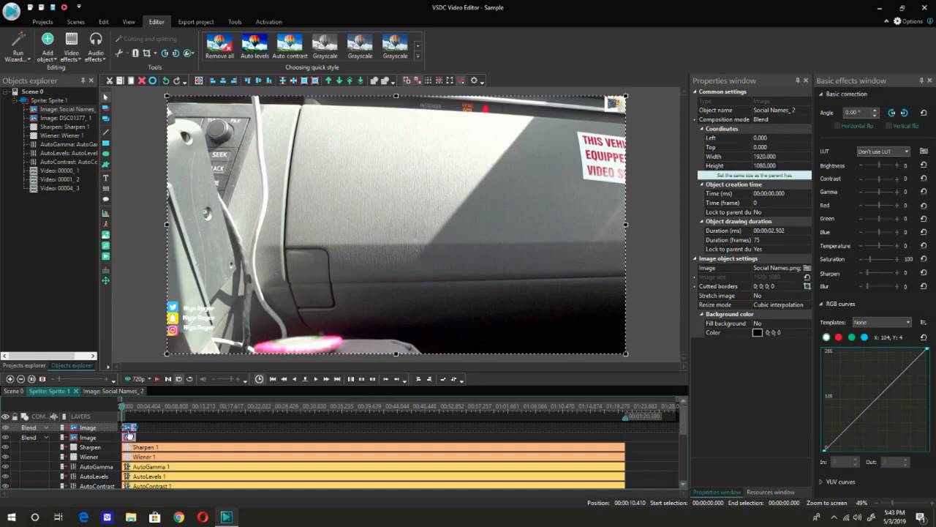
# Copy and paste the Social Names image, and move the copy to the end of the sprite's timeline.
pyautogui.rightClick(128, 432)
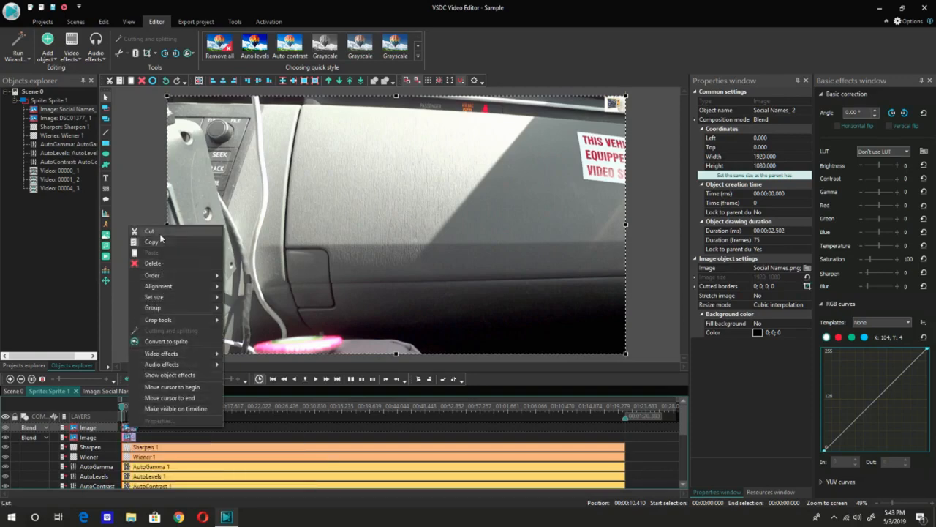
pyautogui.click(153, 242)
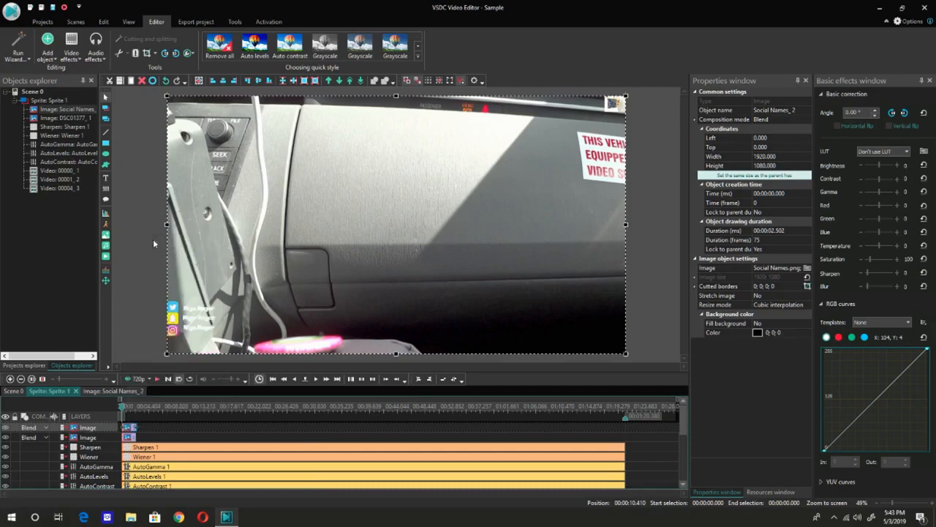
pyautogui.rightClick(143, 429)
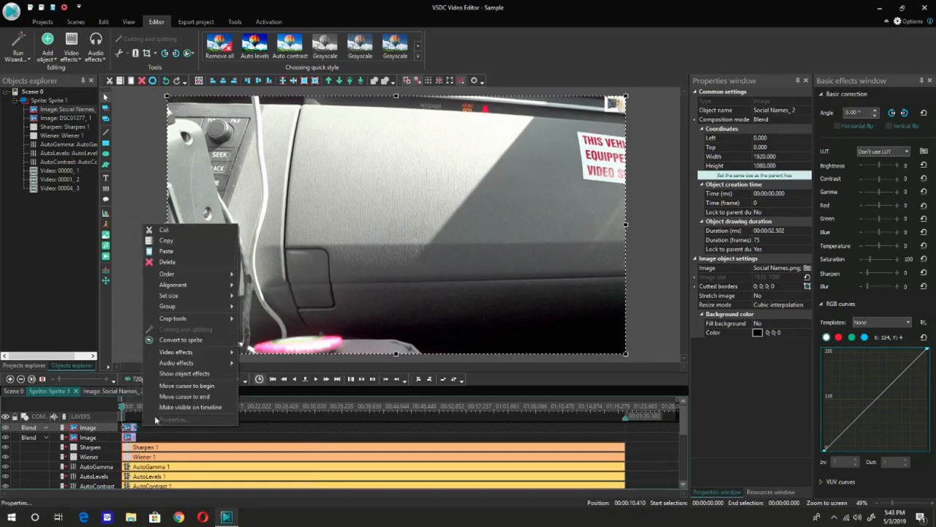
pyautogui.click(189, 251)
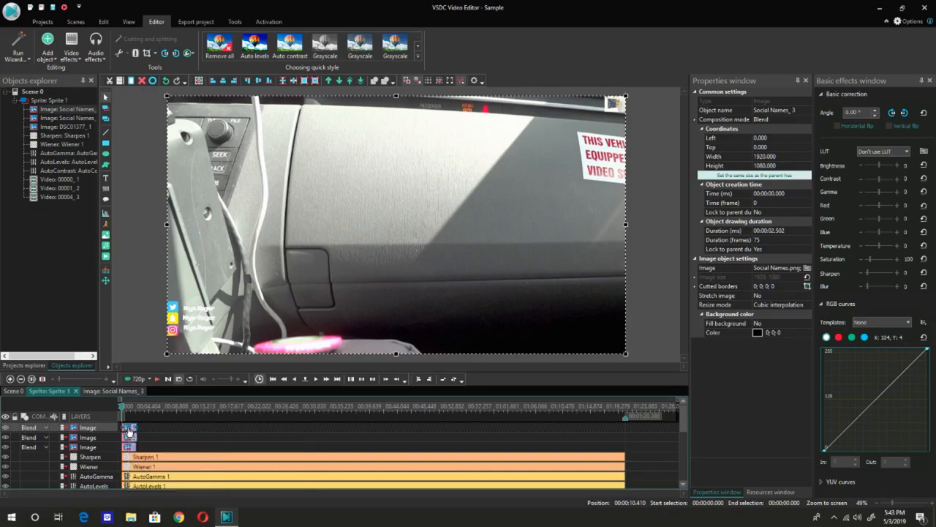
pyautogui.moveTo(129, 430); pyautogui.dragTo(616, 433)
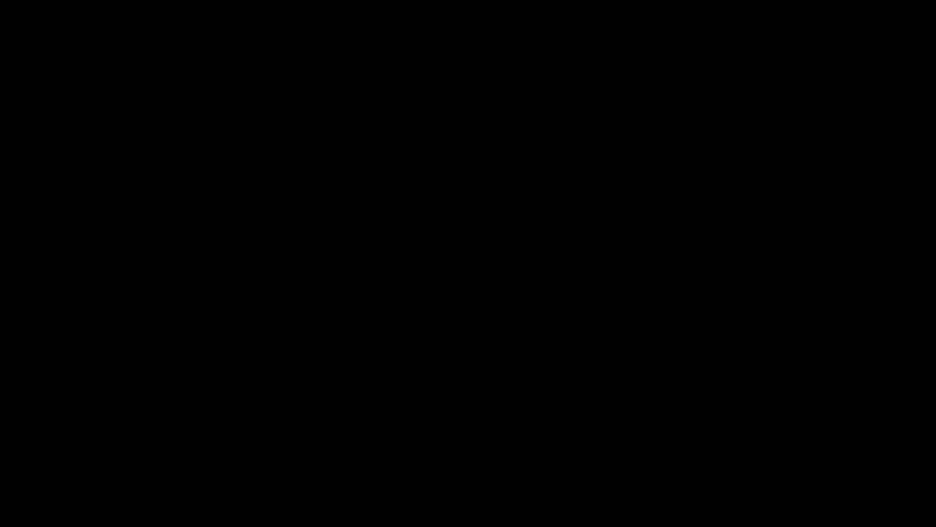